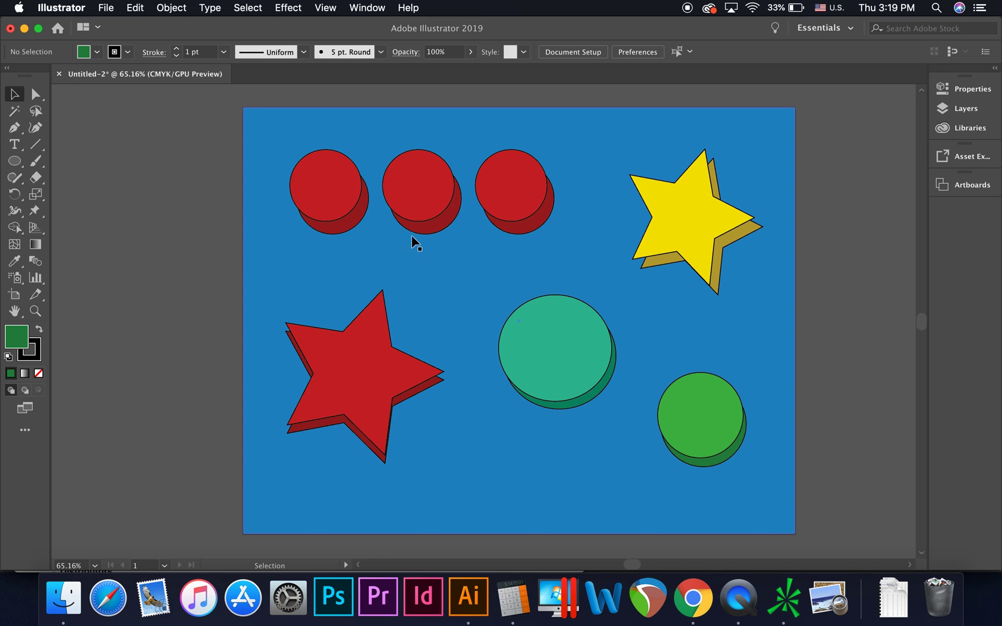
# Step: Try stretching the second and third red circles into wide ellipses, undoing each stretch
pyautogui.click(337, 197)
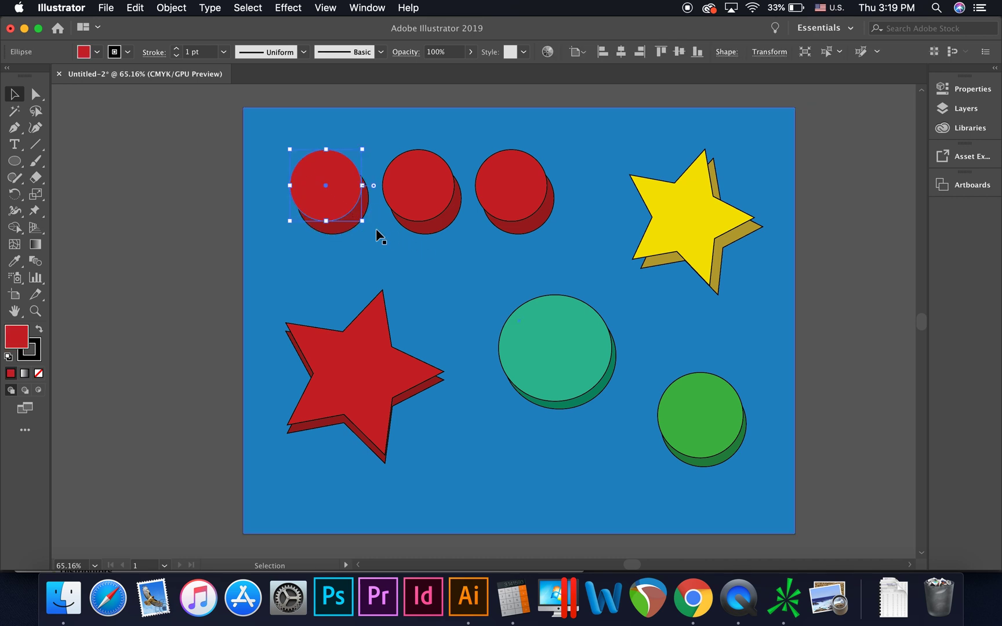
pyautogui.click(411, 208)
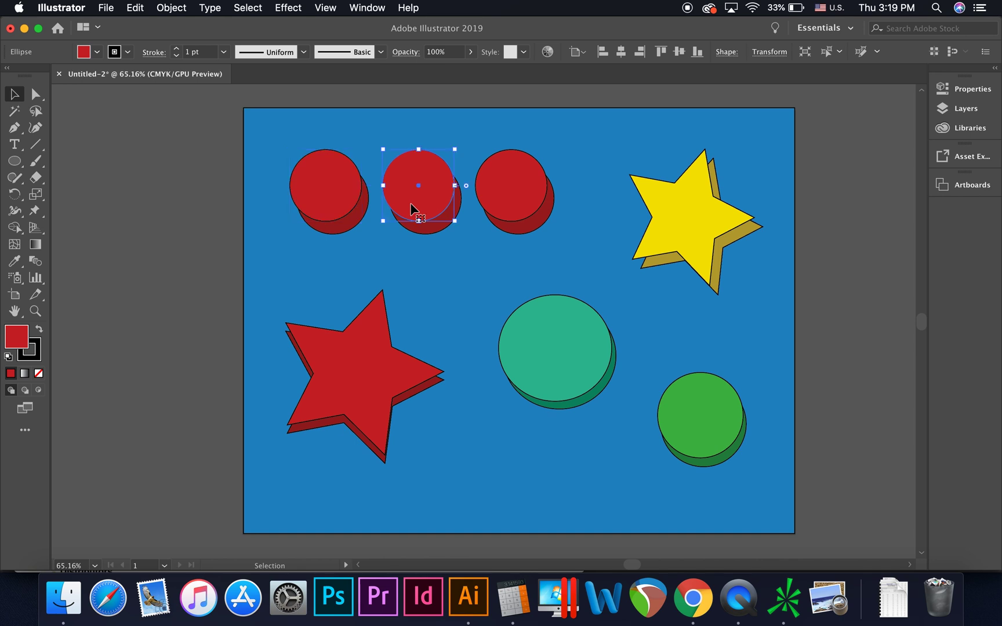
pyautogui.click(509, 203)
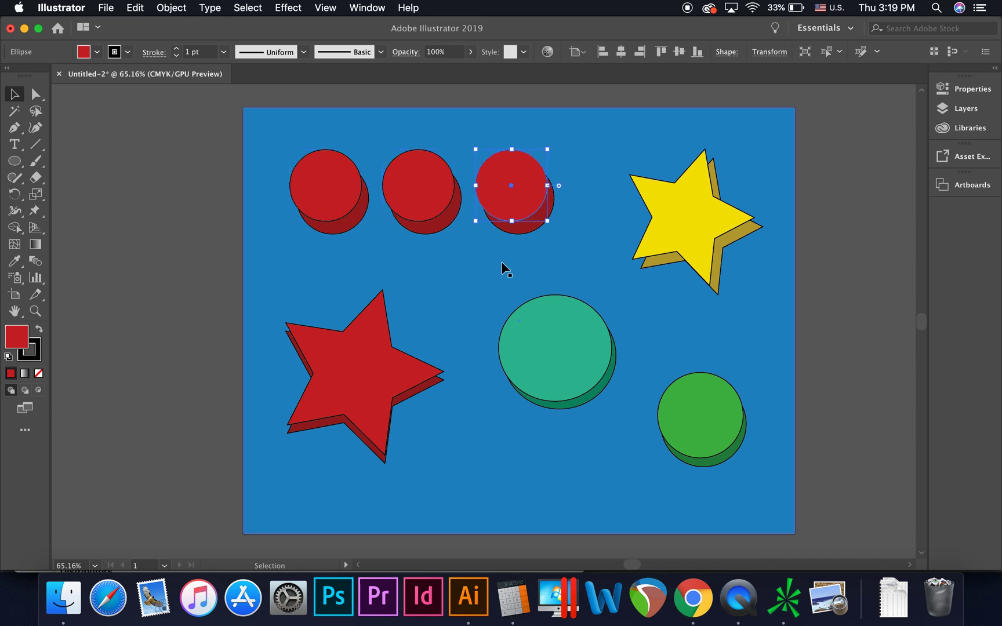
pyautogui.click(410, 201)
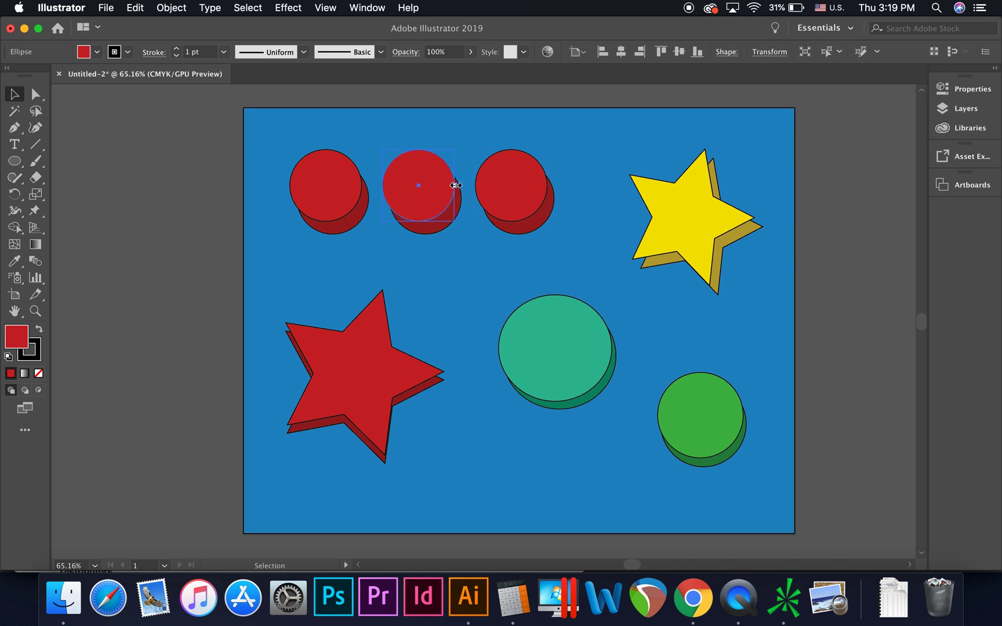
pyautogui.moveTo(454, 186); pyautogui.dragTo(522, 187)
pyautogui.click(593, 269)
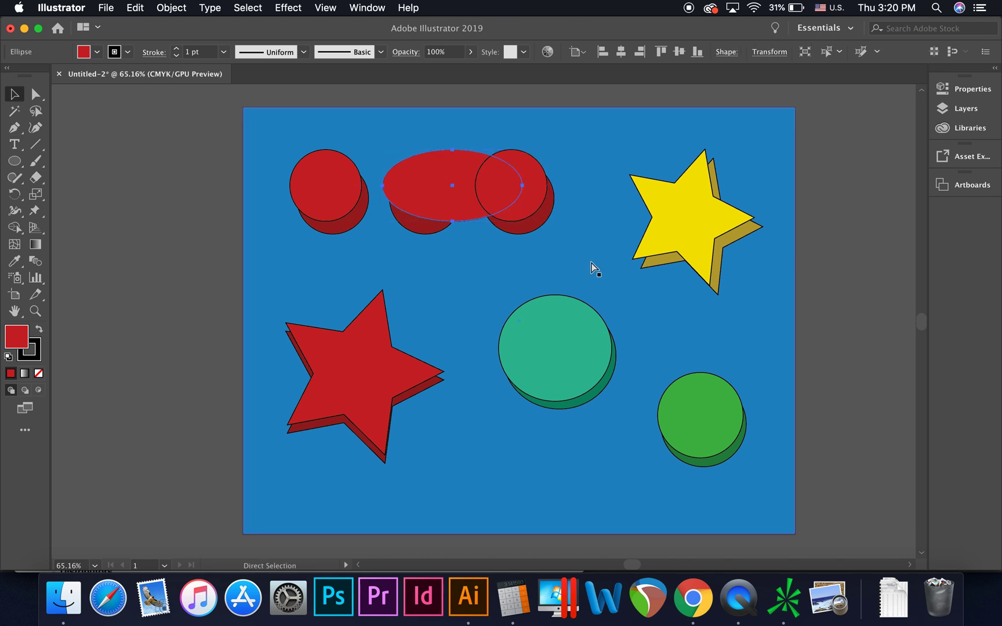
pyautogui.press('super+z')
pyautogui.click(525, 200)
pyautogui.moveTo(546, 185); pyautogui.dragTo(638, 186)
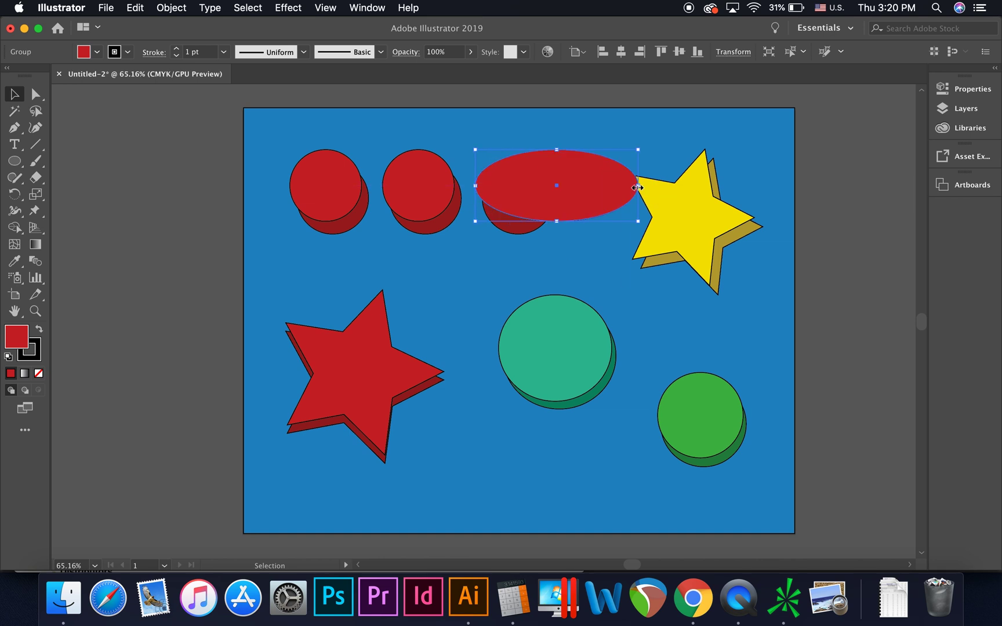
pyautogui.moveTo(556, 219); pyautogui.dragTo(556, 221)
pyautogui.press('super+z')
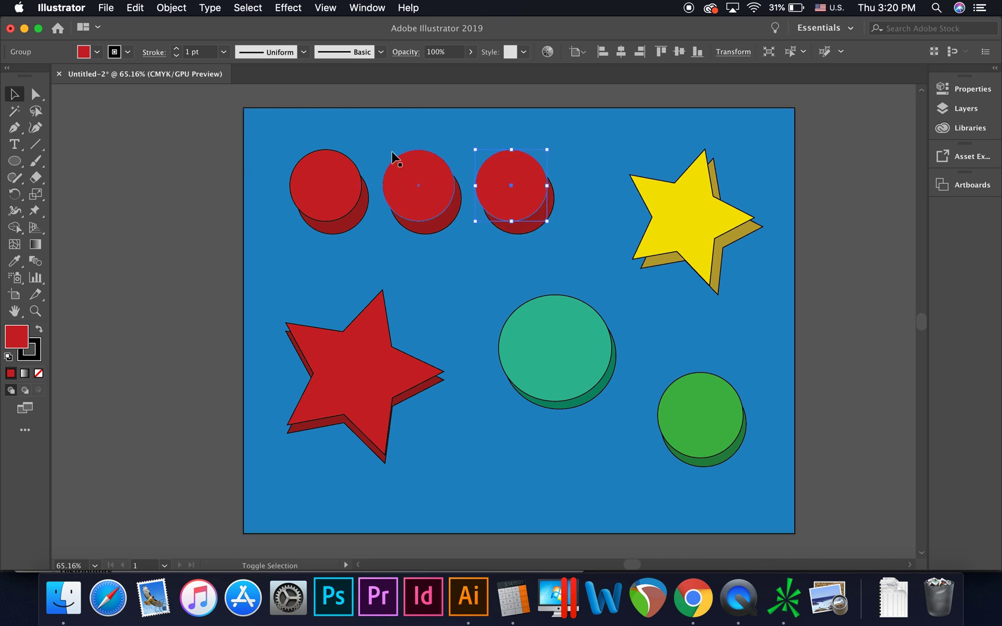
# Step: Move the three red circles onto their shadows, then undo the move
pyautogui.keyDown('shift'); pyautogui.click(416, 181); pyautogui.keyUp('shift')
pyautogui.keyDown('shift'); pyautogui.click(332, 184); pyautogui.keyUp('shift')
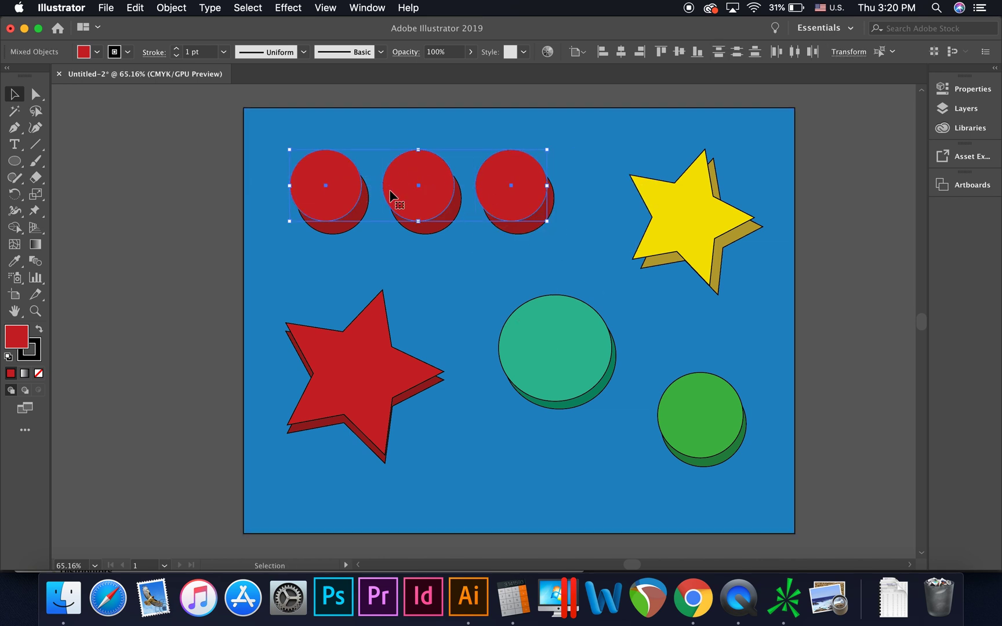
pyautogui.moveTo(392, 195); pyautogui.dragTo(398, 203)
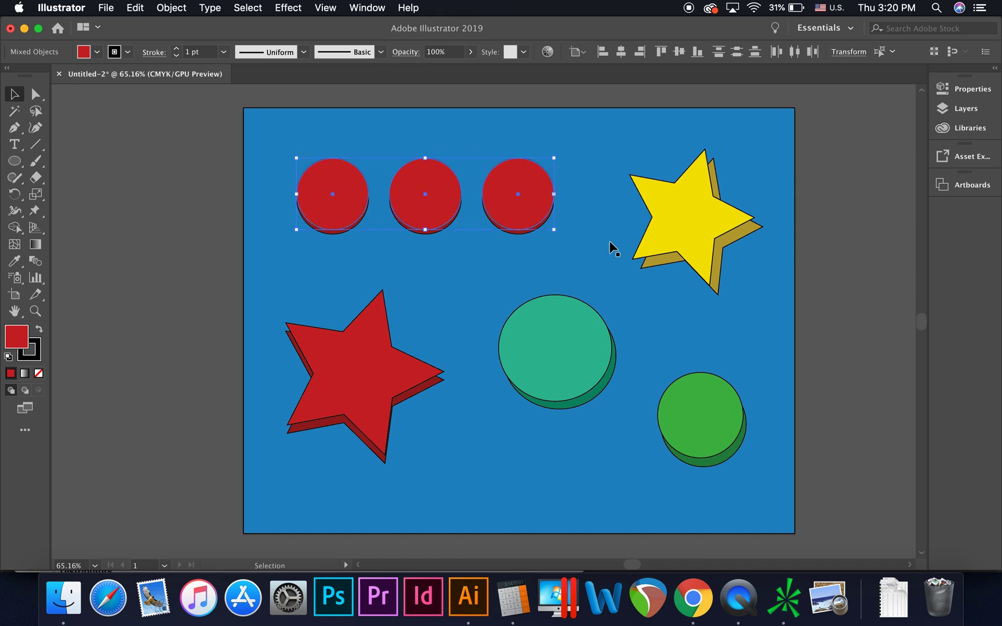
pyautogui.click(814, 330)
pyautogui.press('super+z')
# Step: Marquee-select the top row without the blue background and drag the circles slightly higher
pyautogui.moveTo(203, 176); pyautogui.dragTo(558, 258)
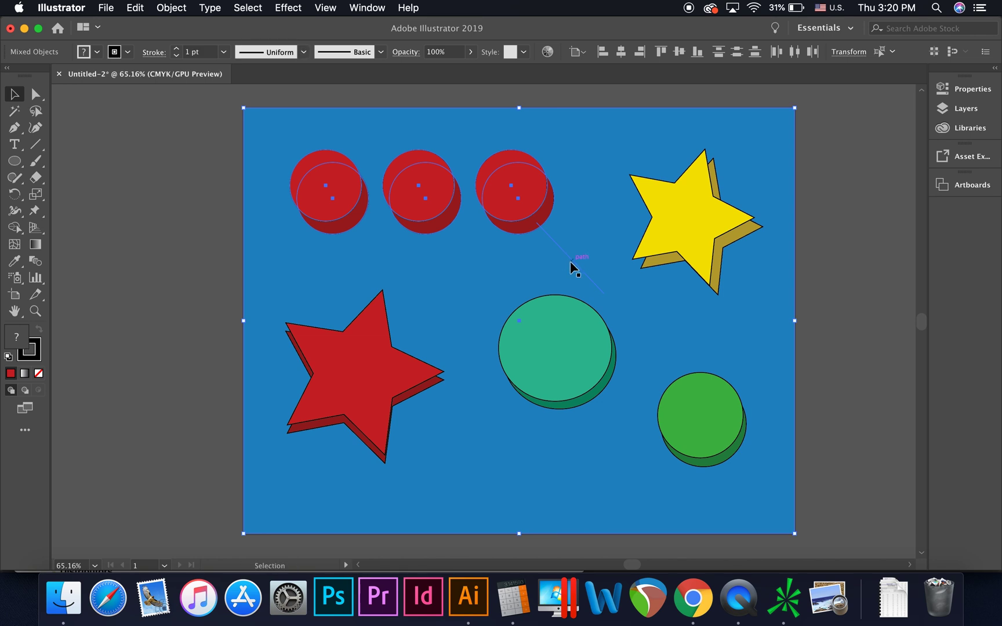
pyautogui.keyDown('shift'); pyautogui.click(532, 270); pyautogui.keyUp('shift')
pyautogui.moveTo(497, 208)
pyautogui.mouseDown()
pyautogui.moveTo(530, 230)
pyautogui.moveTo(488, 240)
pyautogui.moveTo(496, 187)
pyautogui.moveTo(501, 195)
pyautogui.mouseUp()
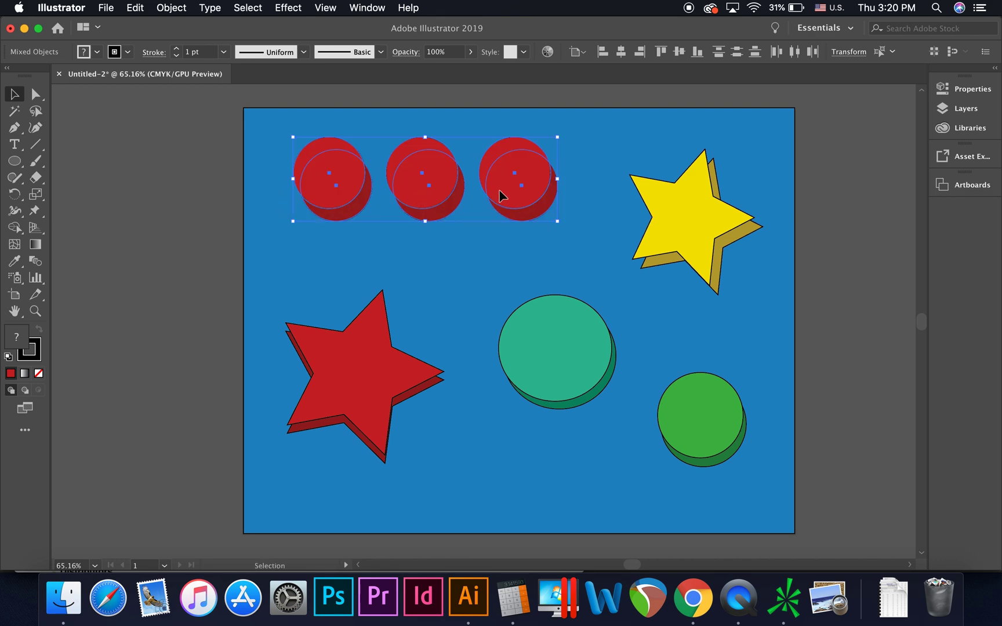
pyautogui.click(857, 296)
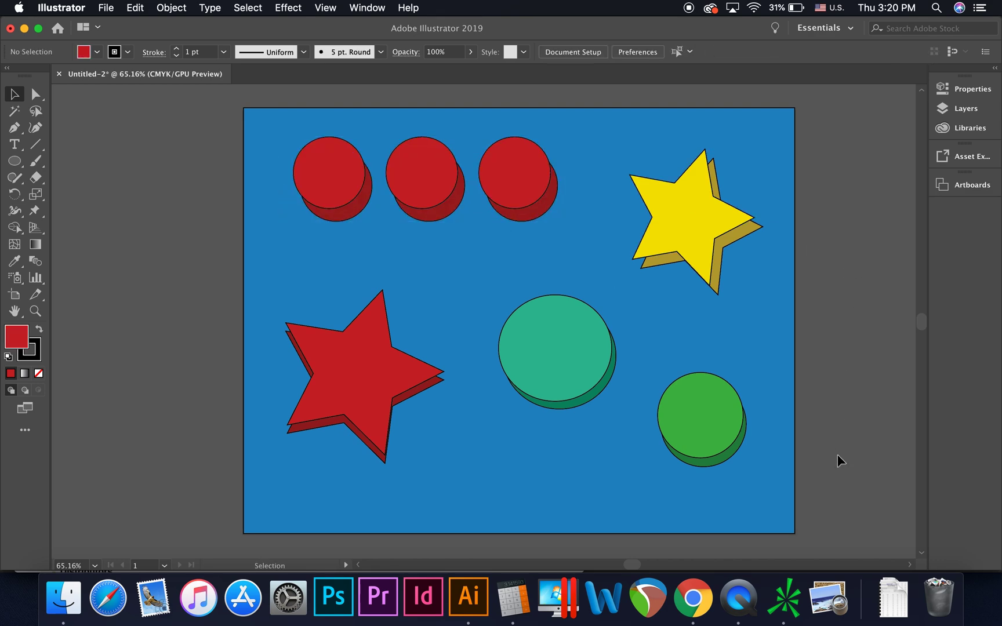
# Step: Select all, drop the red circles and both stars, and nudge the teal and green circles up
pyautogui.press('super+a')
pyautogui.keyDown('shift'); pyautogui.click(334, 185); pyautogui.keyUp('shift')
pyautogui.keyDown('shift'); pyautogui.click(516, 192); pyautogui.keyUp('shift')
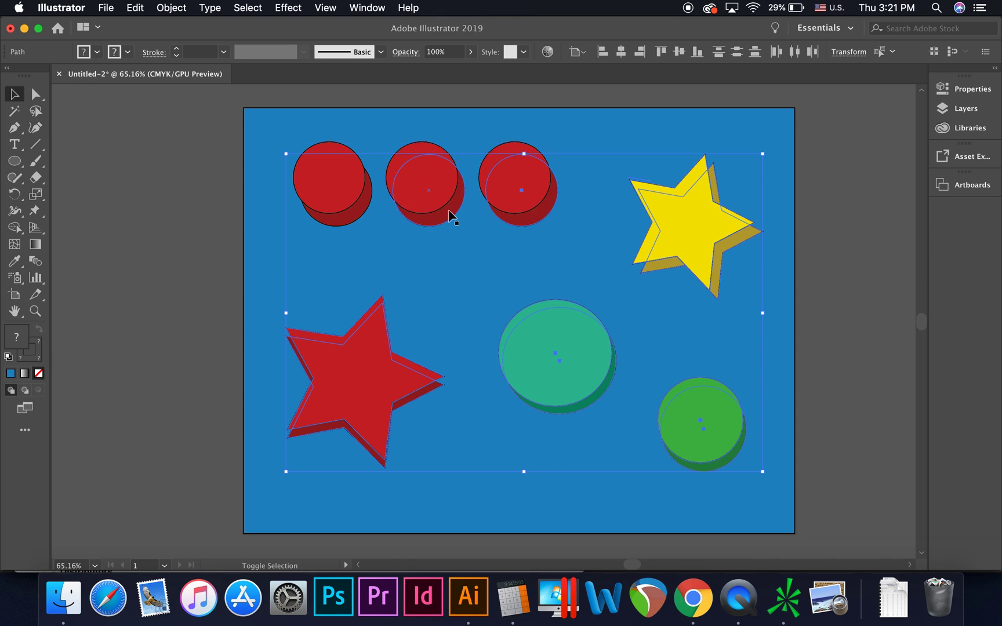
pyautogui.keyDown('shift'); pyautogui.click(429, 191); pyautogui.keyUp('shift')
pyautogui.keyDown('shift'); pyautogui.click(668, 264); pyautogui.keyUp('shift')
pyautogui.keyDown('shift'); pyautogui.click(418, 402); pyautogui.keyUp('shift')
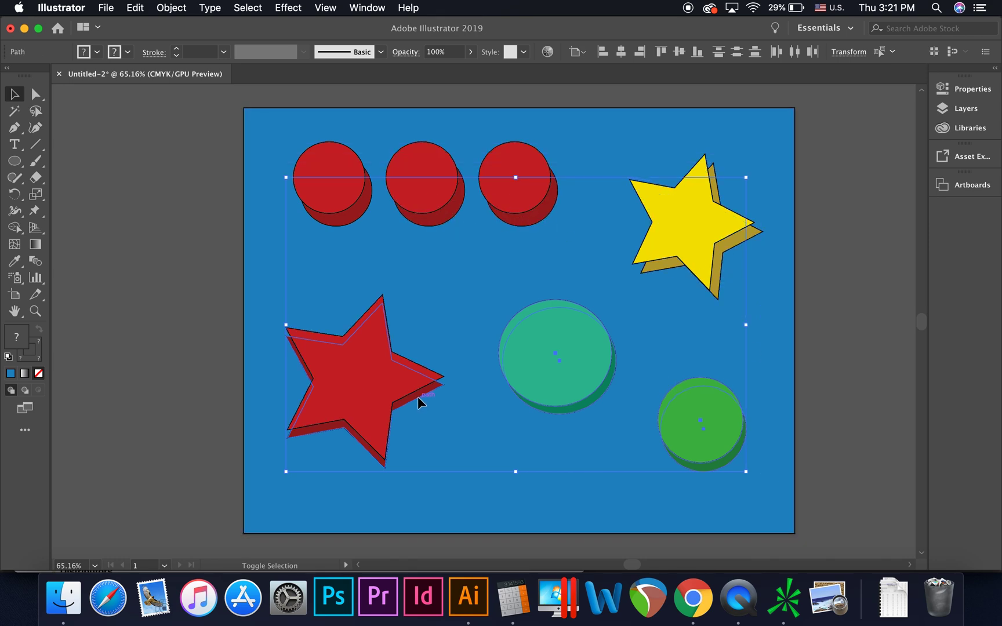
pyautogui.moveTo(721, 424)
pyautogui.mouseDown()
pyautogui.moveTo(637, 416)
pyautogui.moveTo(720, 420)
pyautogui.mouseUp()
# Step: Move only the green circle up and to the left
pyautogui.keyDown('shift'); pyautogui.click(598, 390); pyautogui.keyUp('shift')
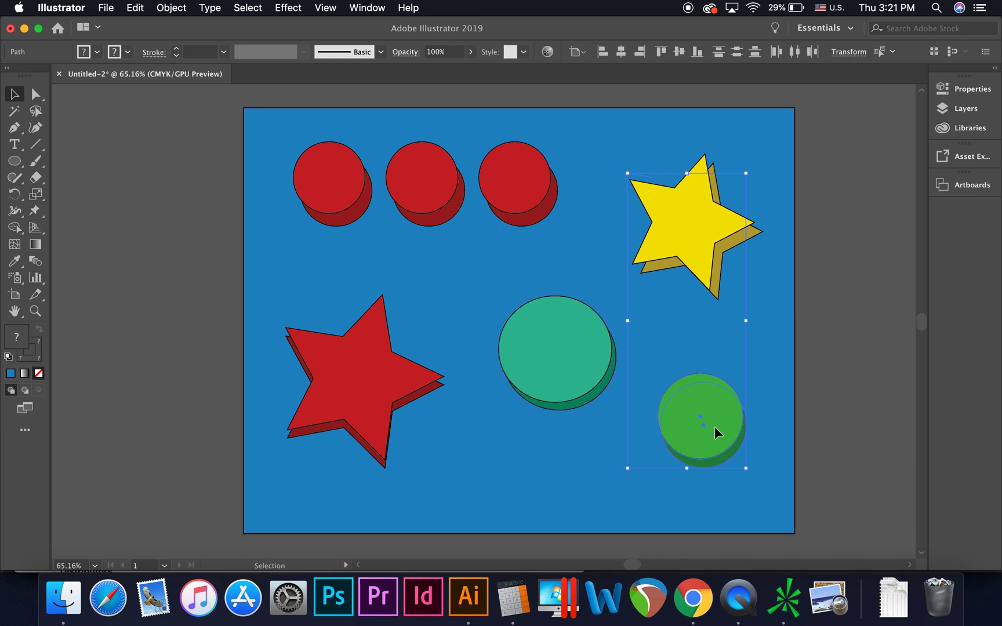
pyautogui.moveTo(713, 425); pyautogui.dragTo(703, 397)
pyautogui.click(837, 398)
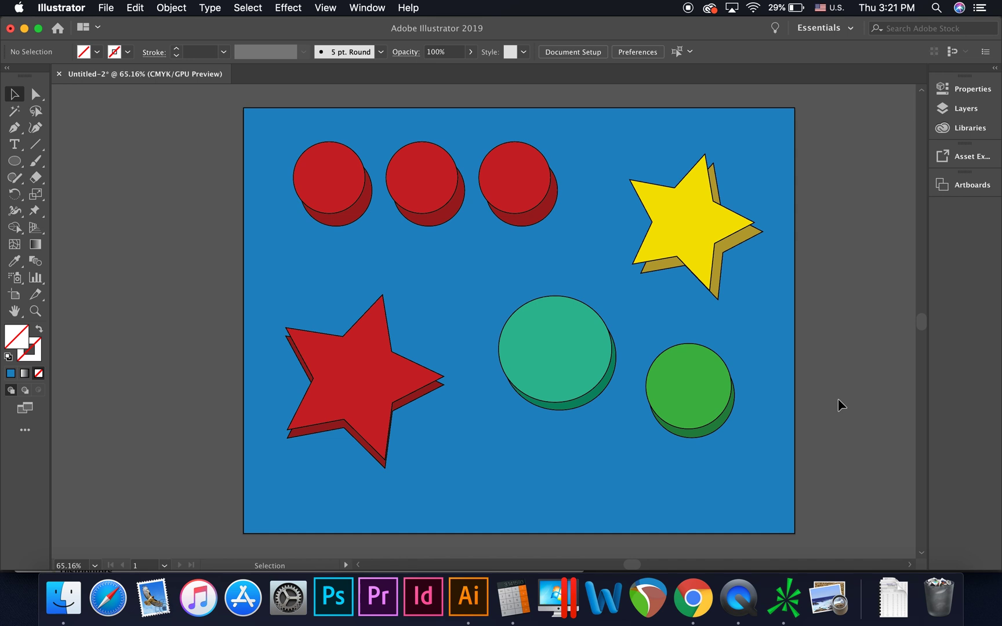
# Step: Drag the blue background rectangle toward the top-left
pyautogui.click(793, 444)
pyautogui.click(844, 460)
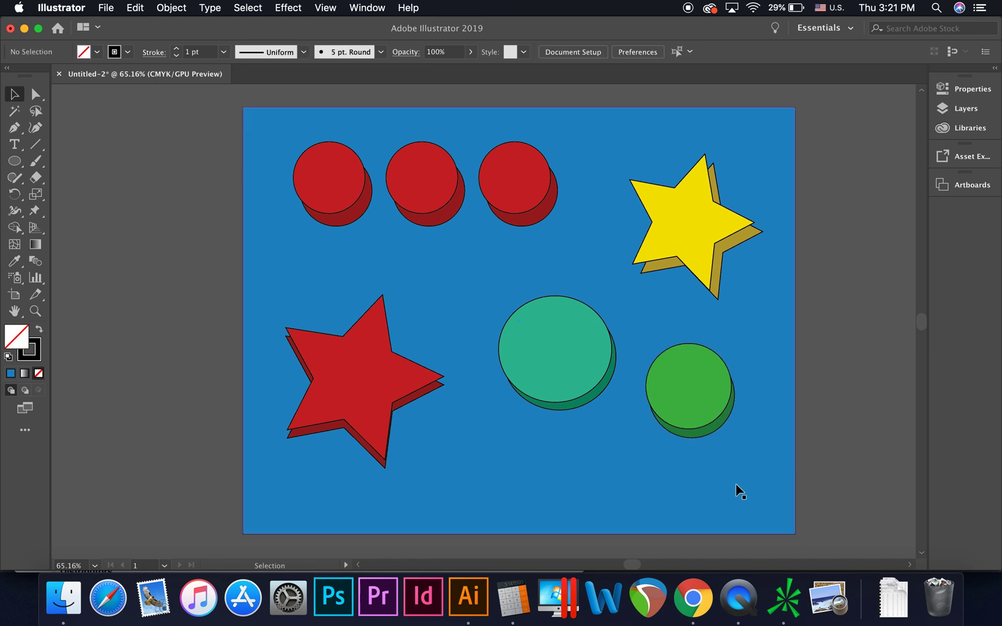
pyautogui.moveTo(744, 488); pyautogui.dragTo(331, 184)
# Step: Undo the background moves, including a test drag toward the top-right
pyautogui.press('super+z')
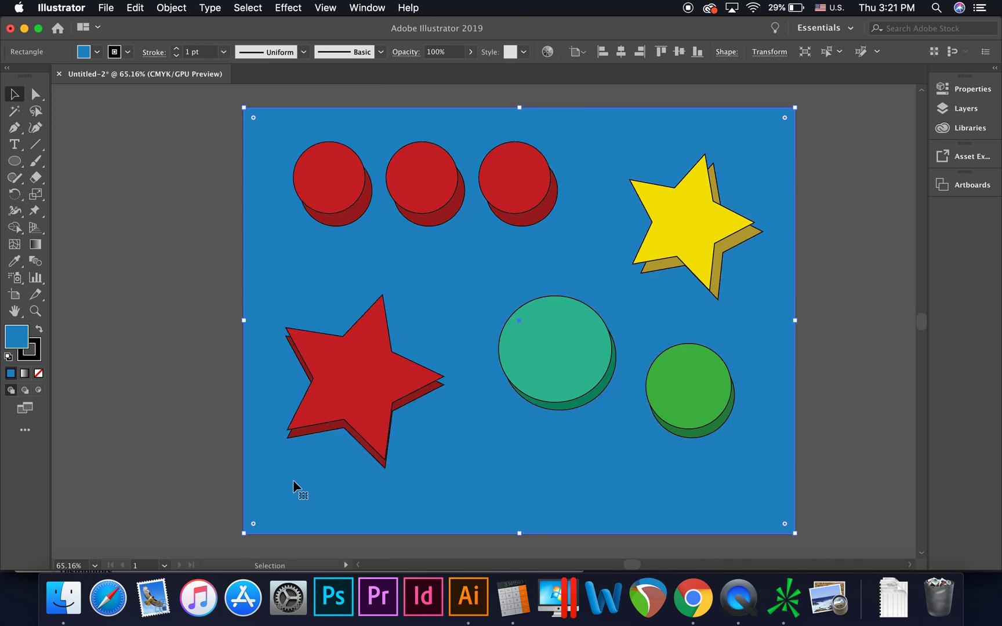
pyautogui.moveTo(293, 482); pyautogui.dragTo(681, 235)
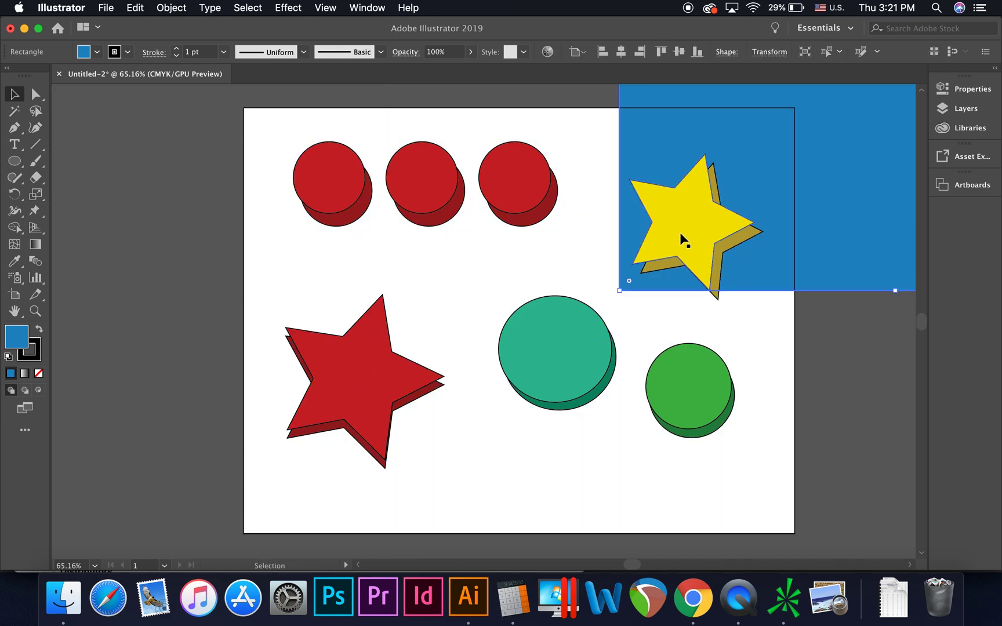
pyautogui.press('super+z')
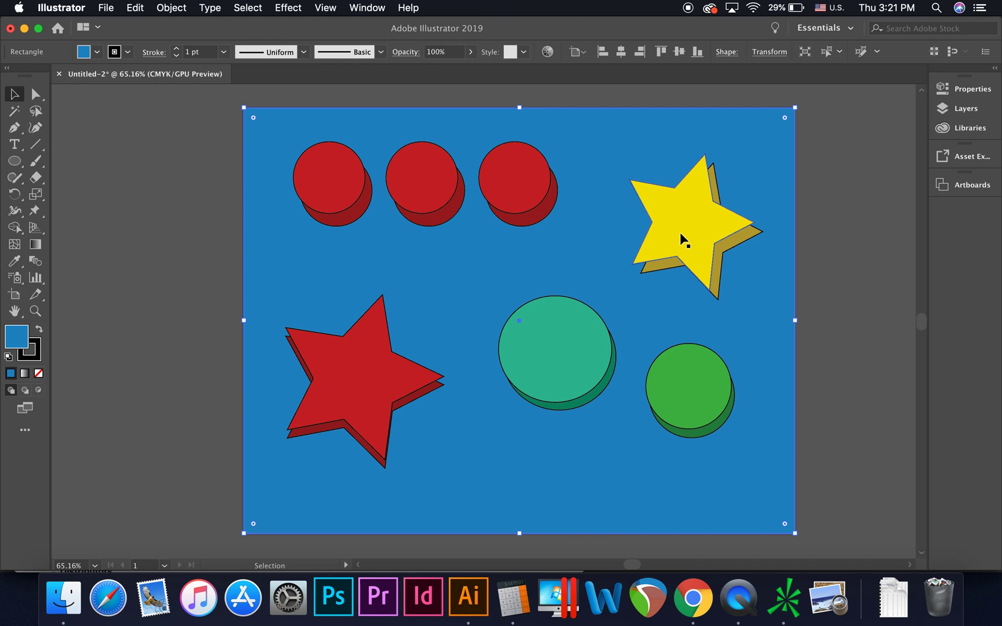
# Step: Lock the selected blue background with Object > Lock > Selection
pyautogui.click(171, 9)
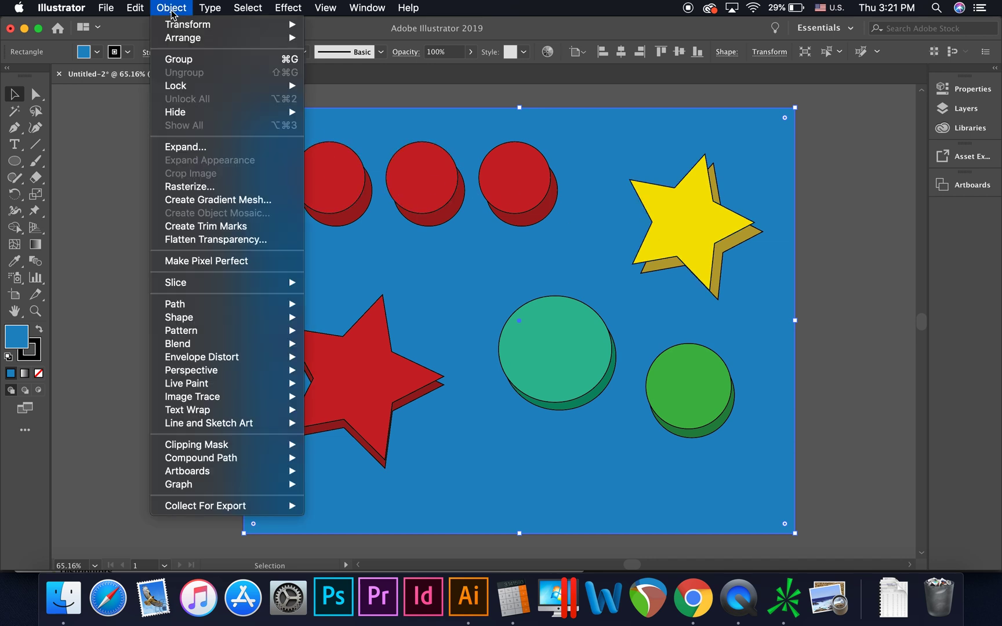
pyautogui.moveTo(252, 85)
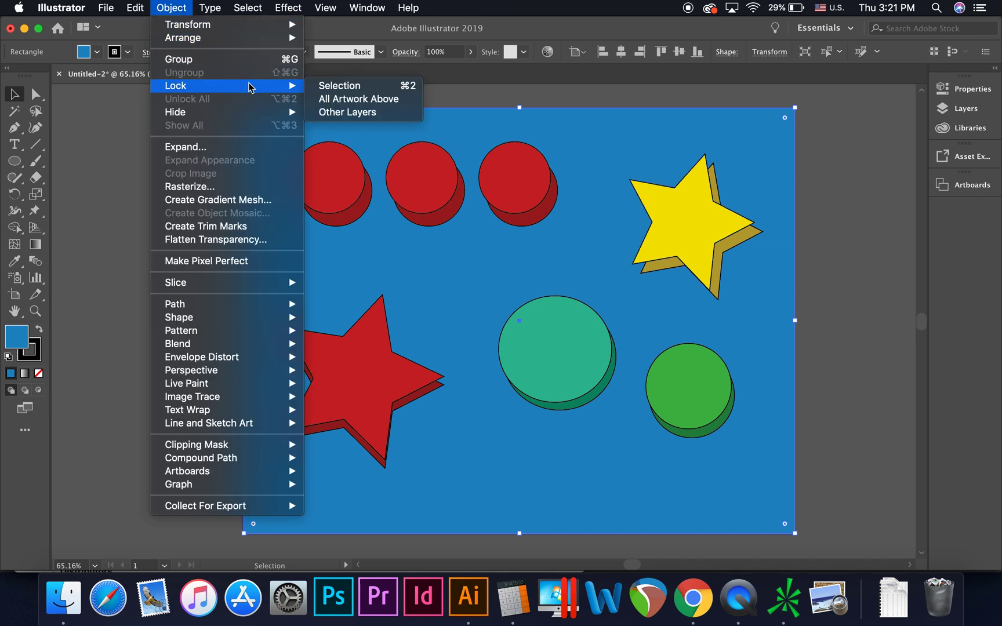
pyautogui.click(338, 87)
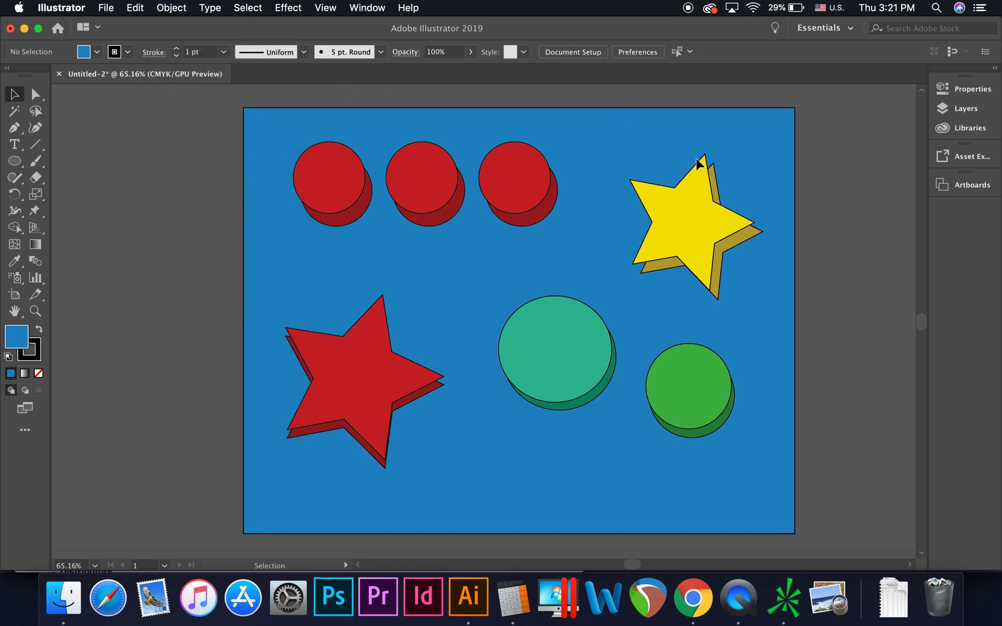
pyautogui.moveTo(767, 470); pyautogui.dragTo(634, 336)
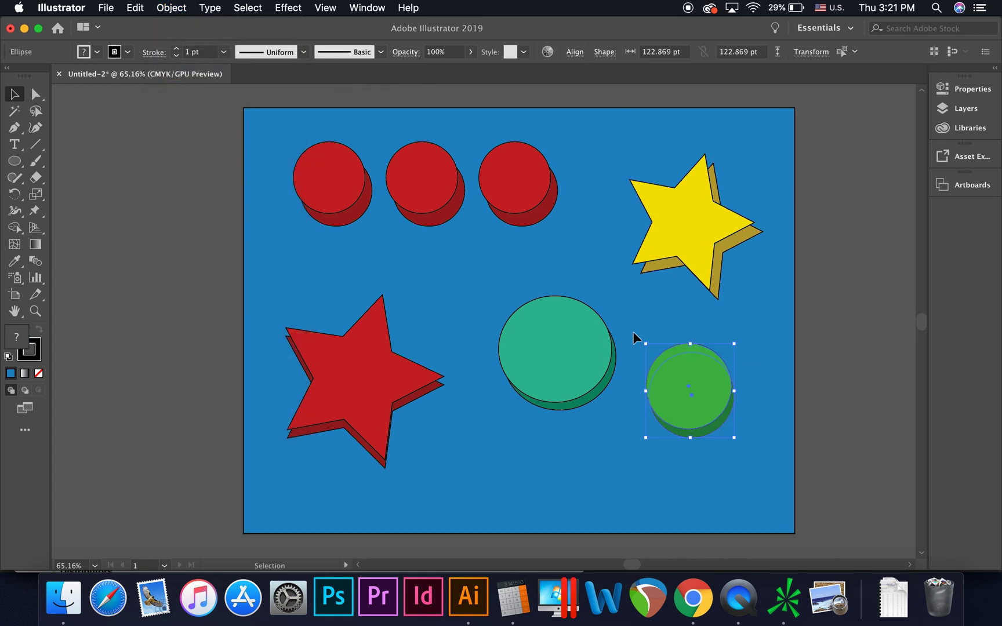
pyautogui.click(617, 470)
pyautogui.moveTo(367, 220); pyautogui.dragTo(364, 219)
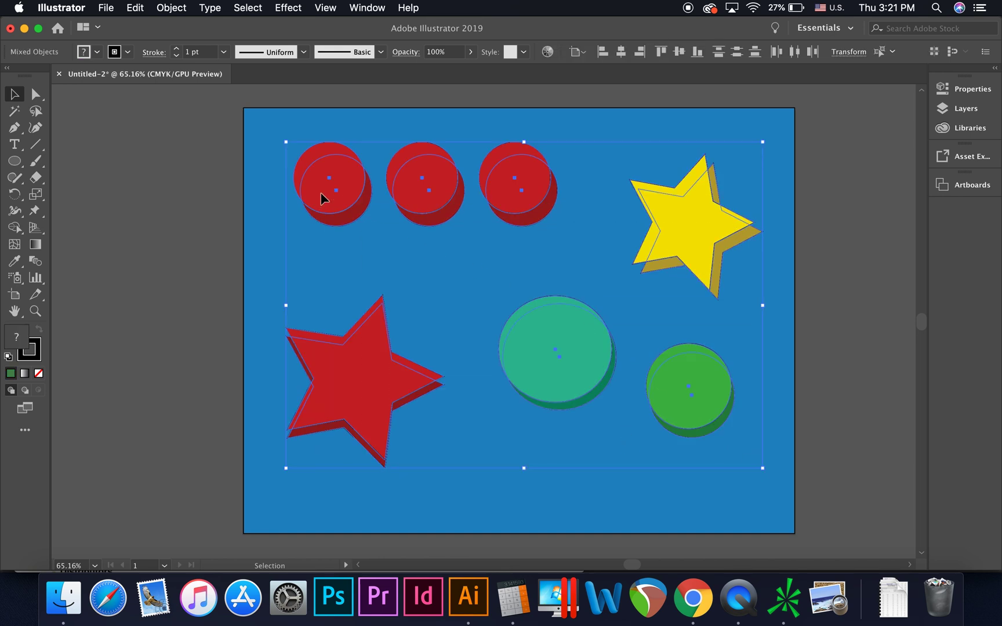
pyautogui.click(347, 228)
pyautogui.moveTo(290, 204); pyautogui.dragTo(558, 225)
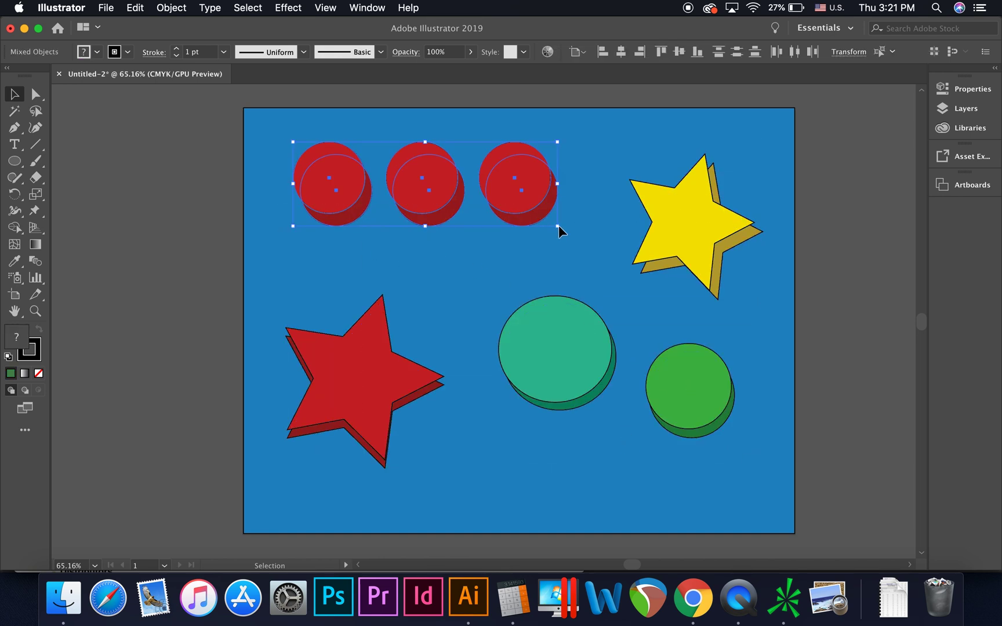
pyautogui.click(482, 301)
pyautogui.moveTo(449, 308); pyautogui.dragTo(308, 428)
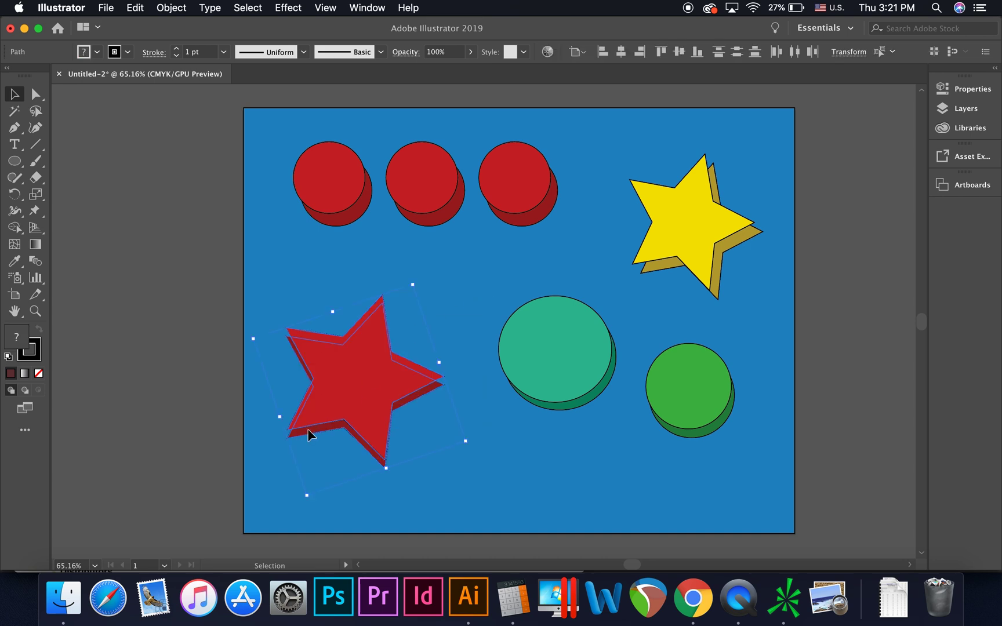
pyautogui.click(509, 461)
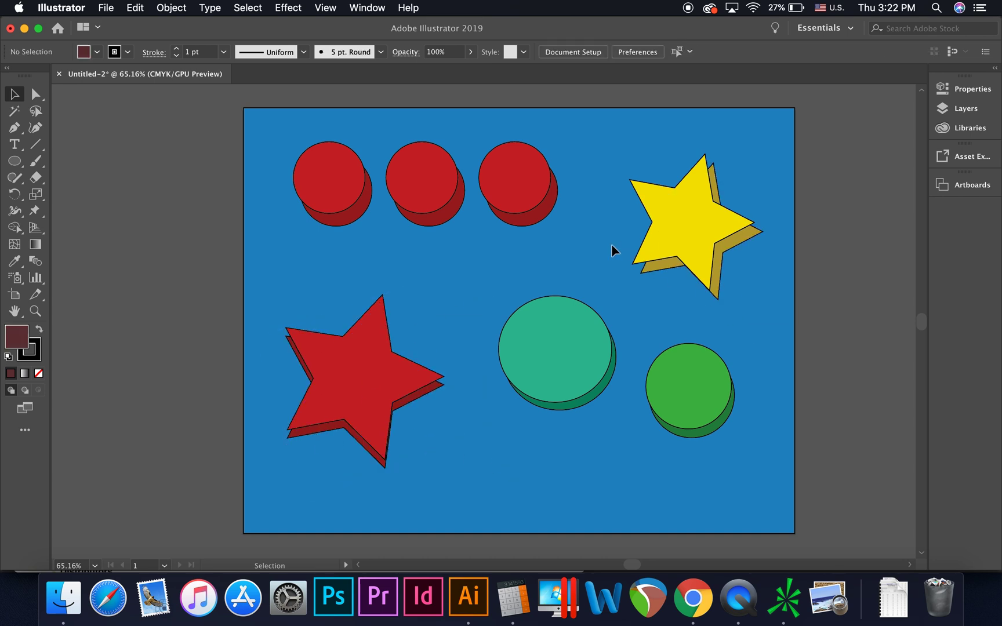
pyautogui.rightClick(600, 178)
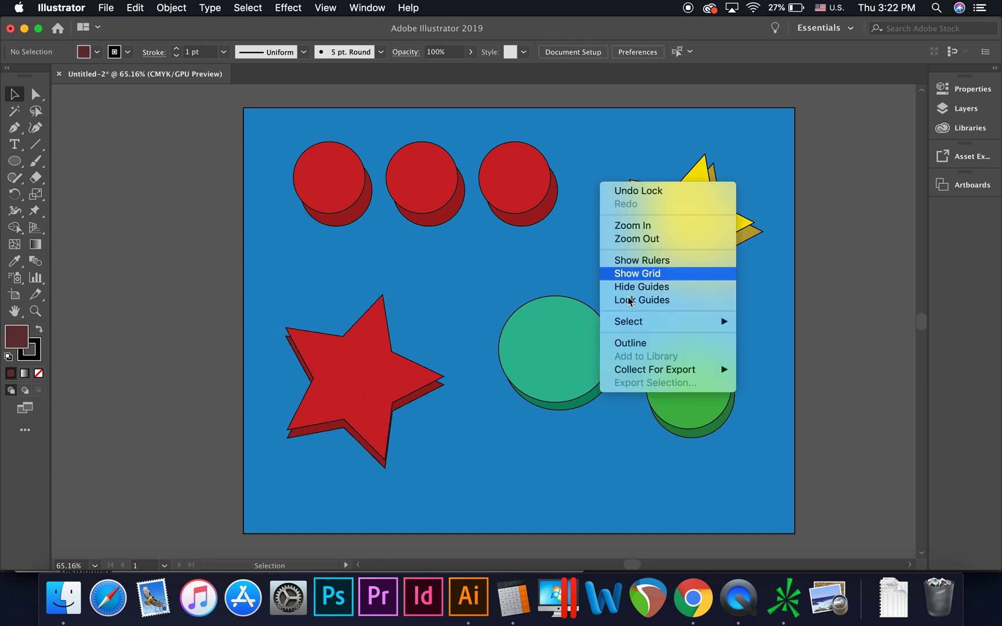
pyautogui.click(641, 193)
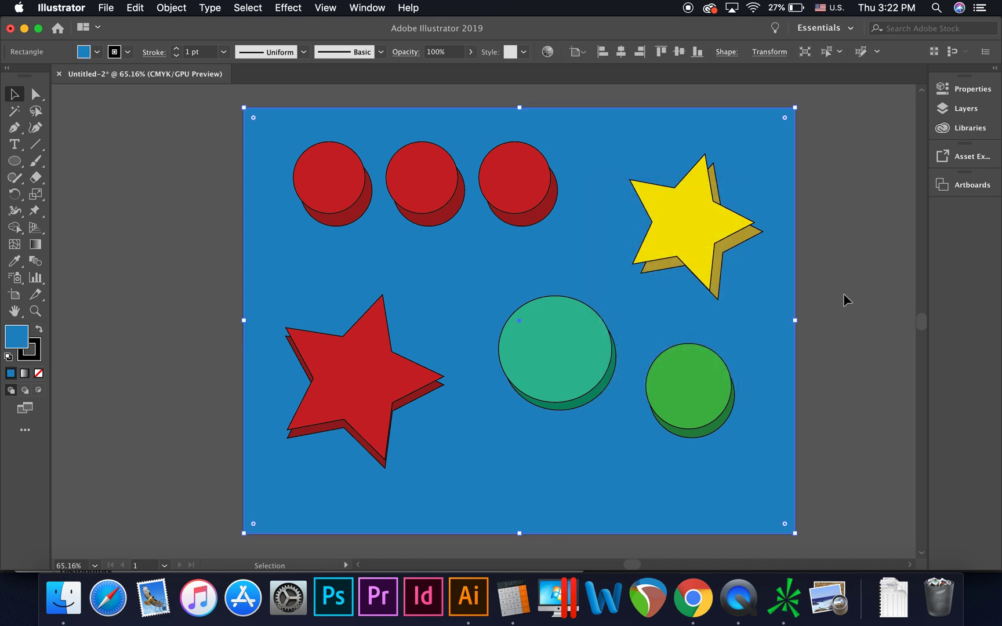
pyautogui.rightClick(556, 240)
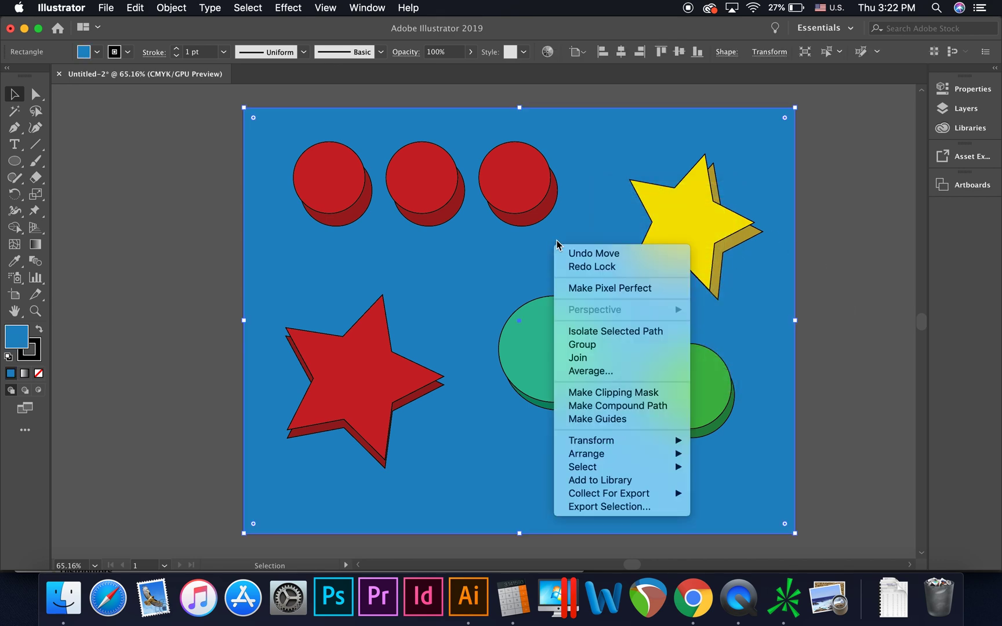
pyautogui.click(605, 265)
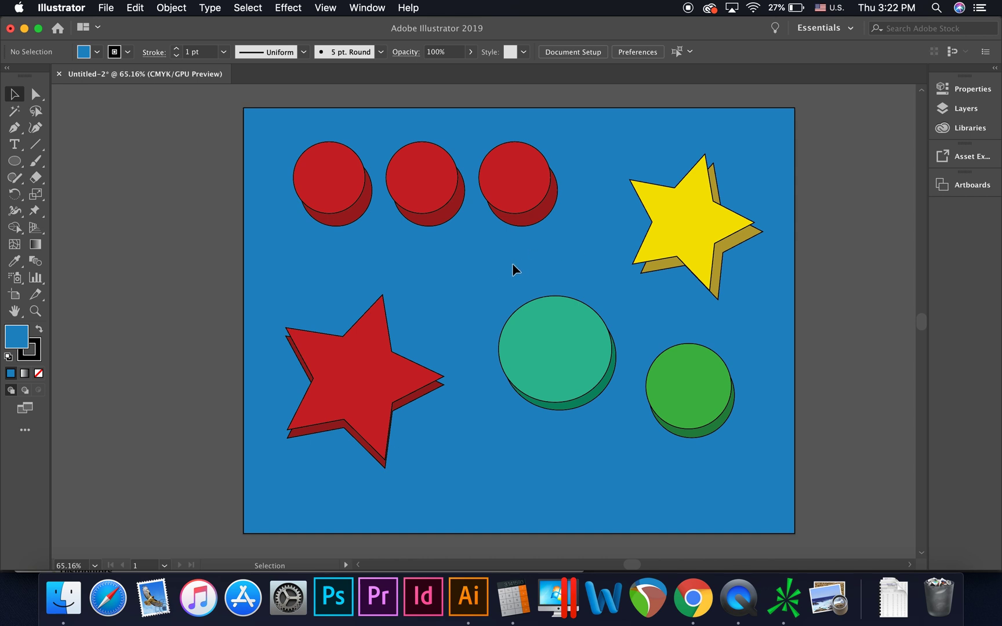
pyautogui.click(570, 384)
pyautogui.click(554, 451)
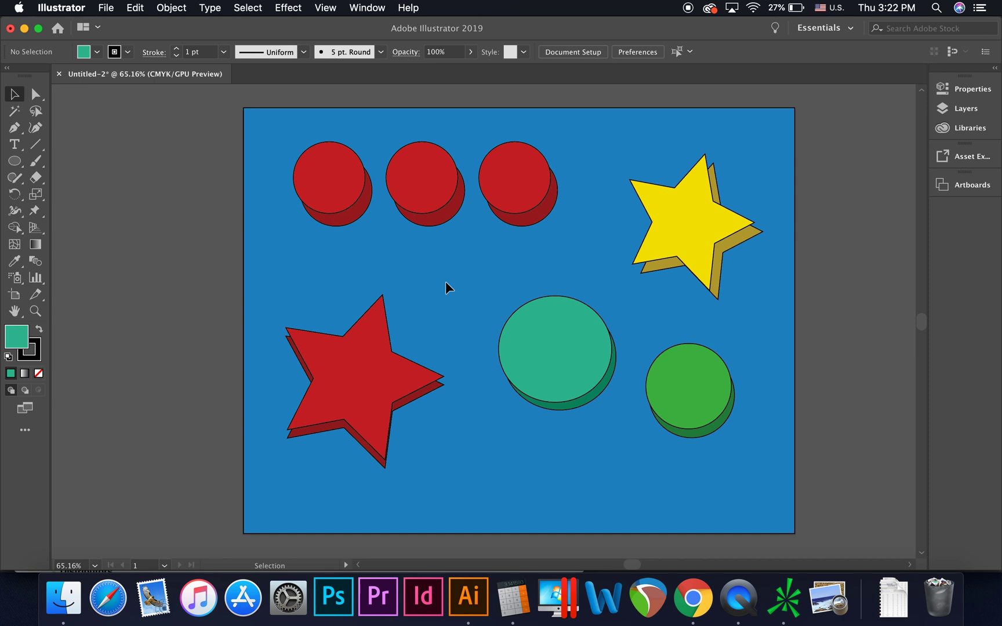
# Step: Apply Object > Unlock All, then test-drag the blue background and undo the move
pyautogui.click(174, 9)
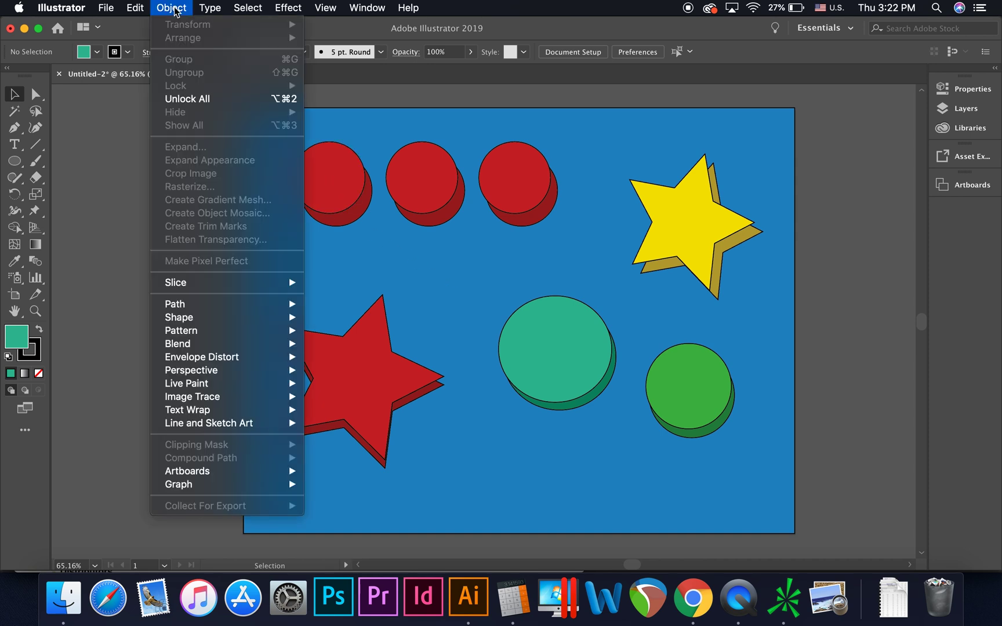
pyautogui.click(212, 99)
pyautogui.click(211, 99)
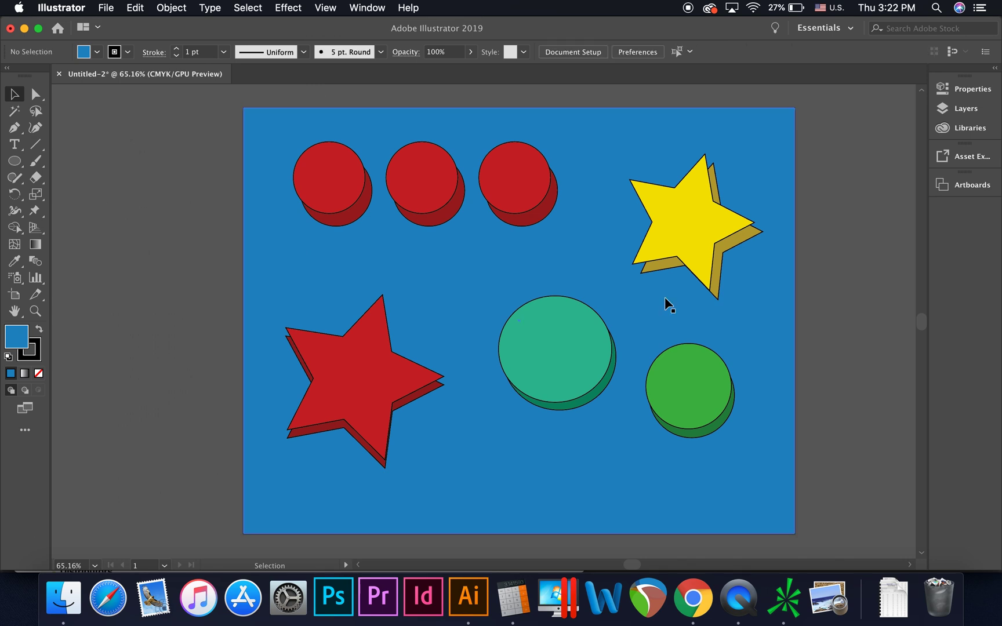
pyautogui.moveTo(664, 296); pyautogui.dragTo(597, 283)
pyautogui.press('super+z')
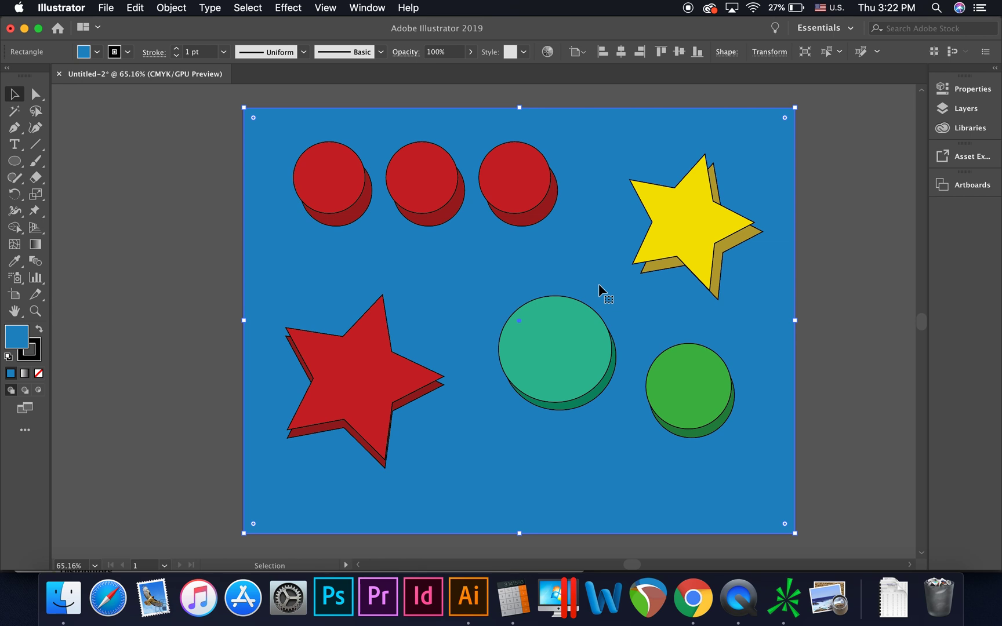
# Step: Select all red objects via Select Similar by Fill Color, test-move them, and undo
pyautogui.click(514, 174)
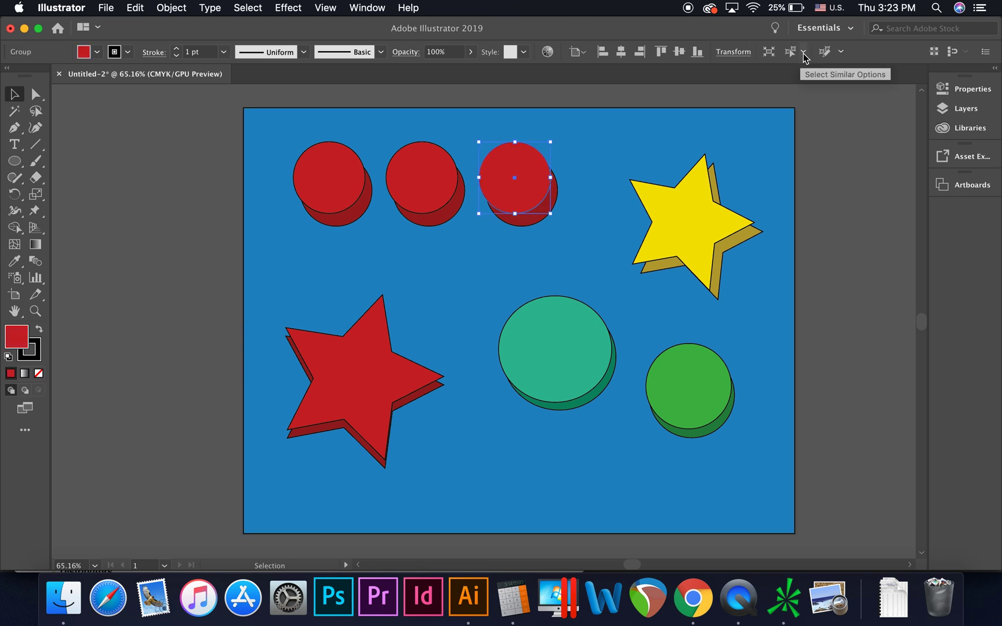
pyautogui.click(803, 52)
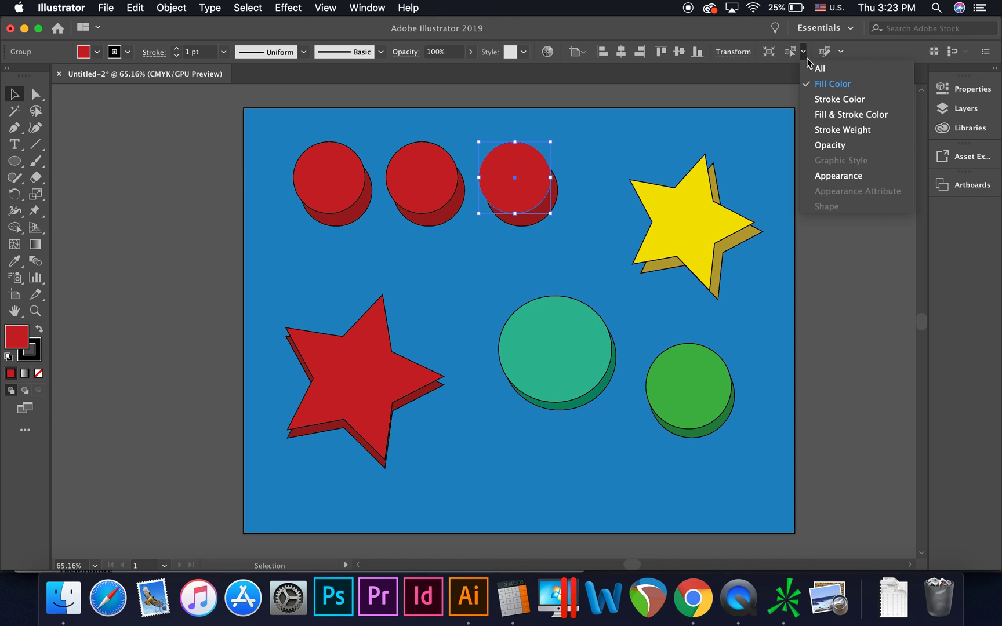
pyautogui.click(835, 87)
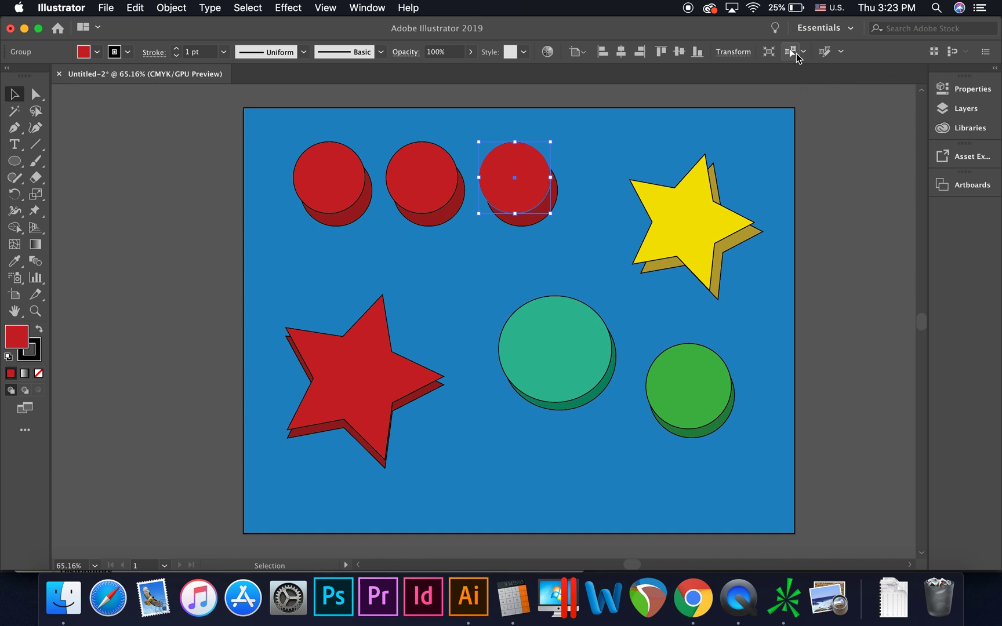
pyautogui.click(792, 54)
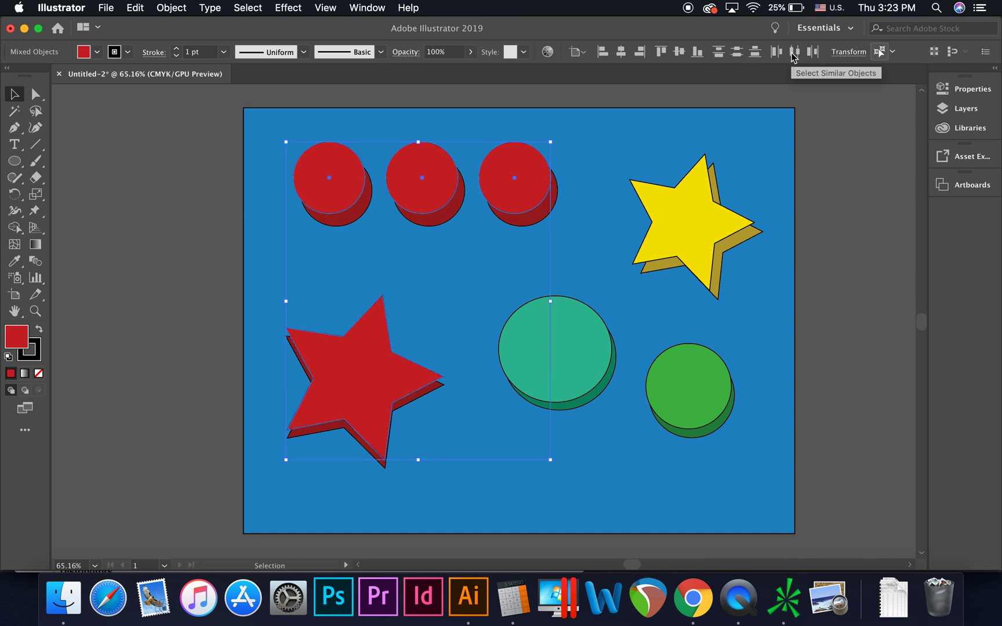
pyautogui.moveTo(340, 381); pyautogui.dragTo(374, 339)
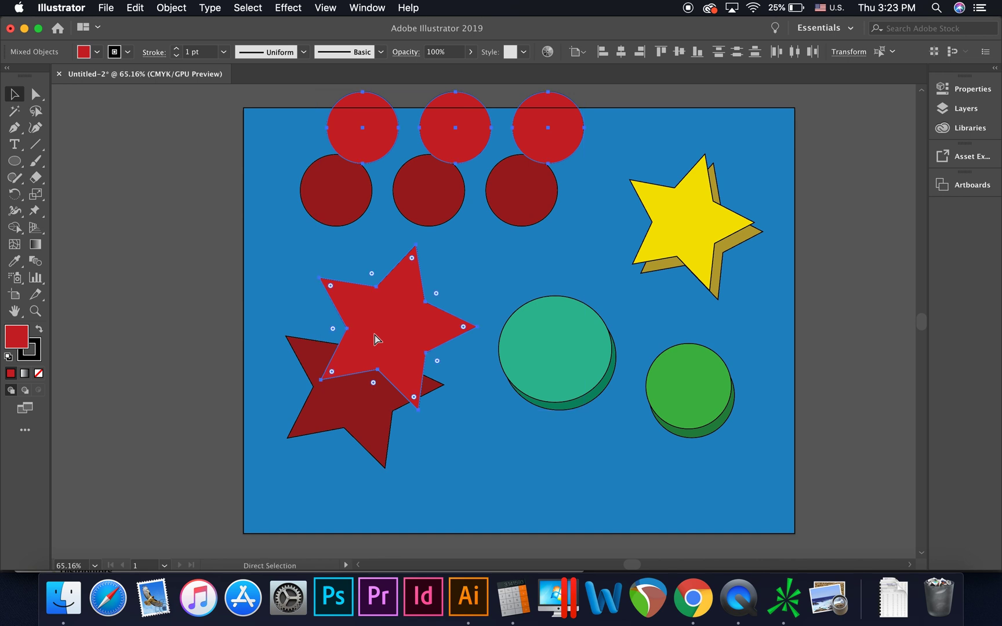
pyautogui.press('cmd+z')
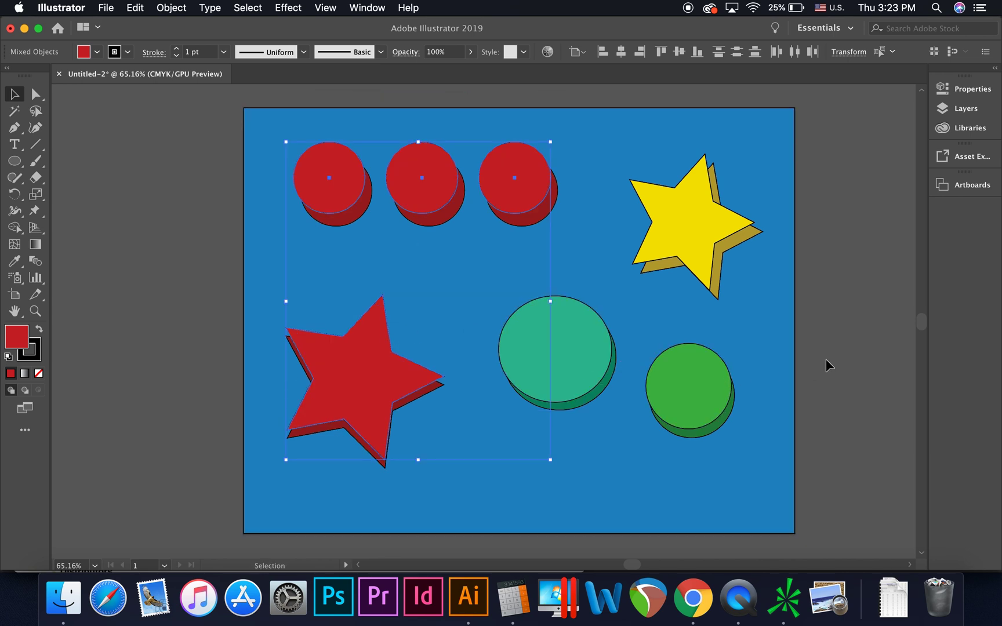
pyautogui.click(812, 150)
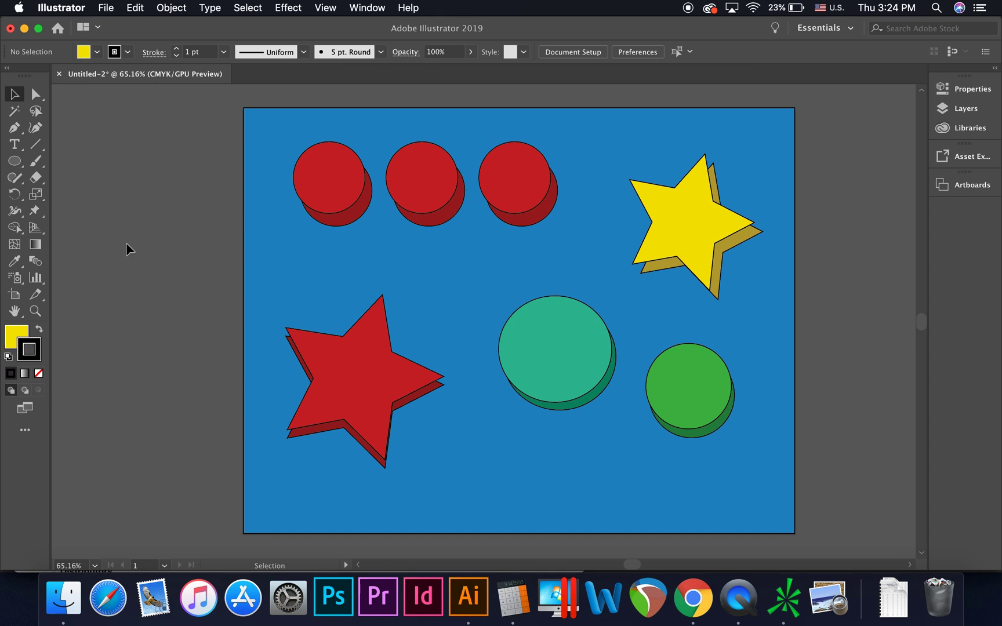
# Step: Use the Magic Wand to pick the red objects, then the green circles, then the yellow star
pyautogui.click(14, 111)
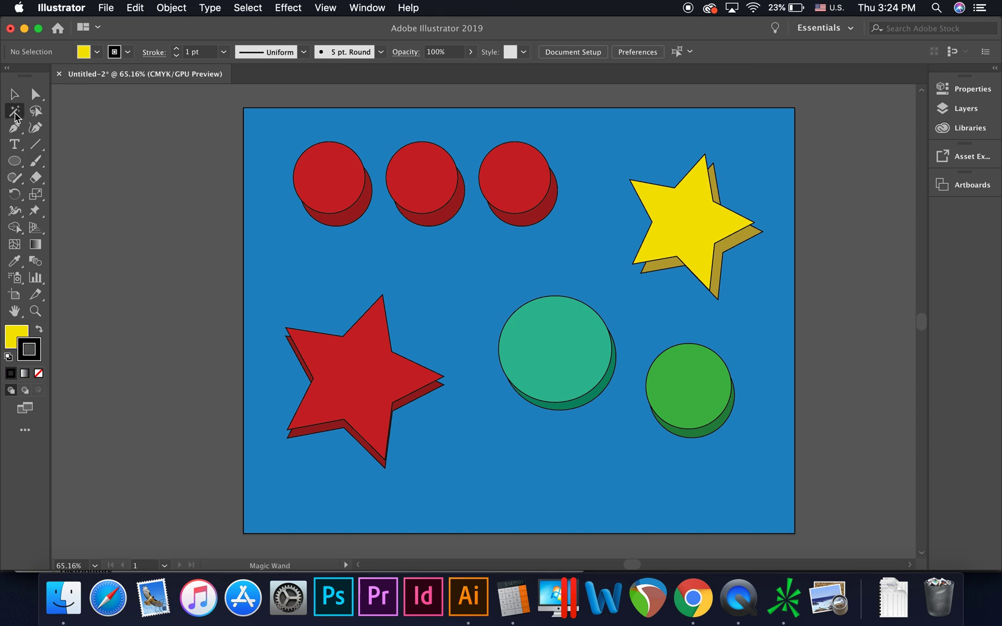
pyautogui.click(344, 192)
pyautogui.click(571, 345)
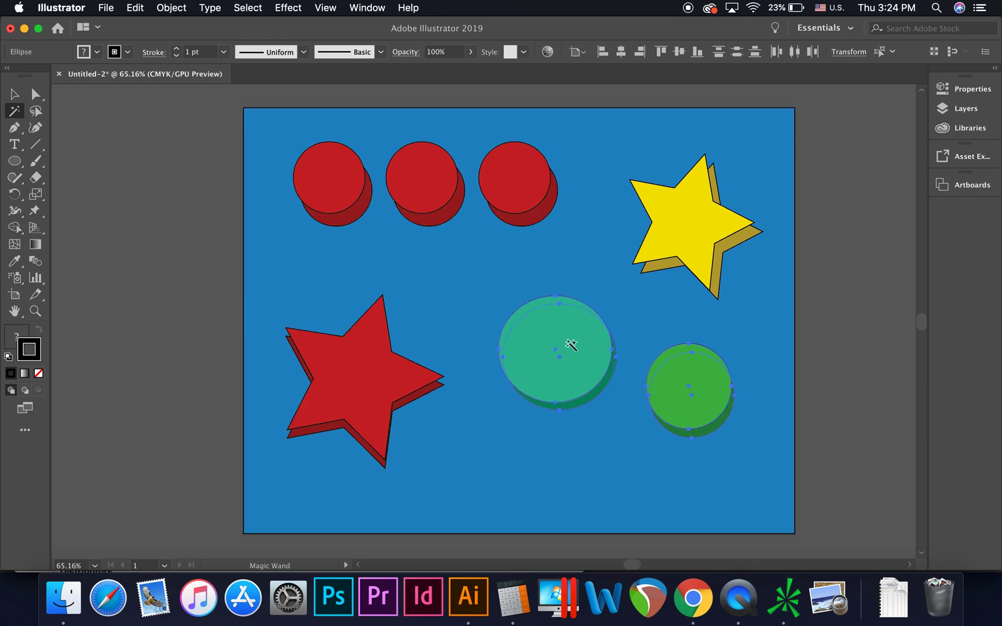
pyautogui.click(687, 241)
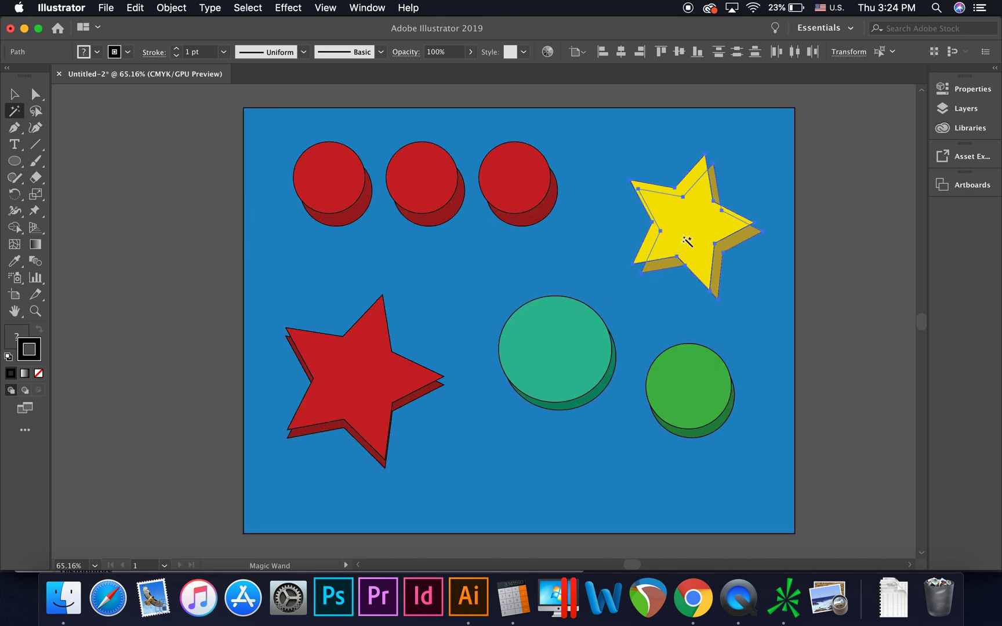
# Step: Open the Magic Wand panel from Window and dock it in the right-hand panel stack
pyautogui.doubleClick(17, 114)
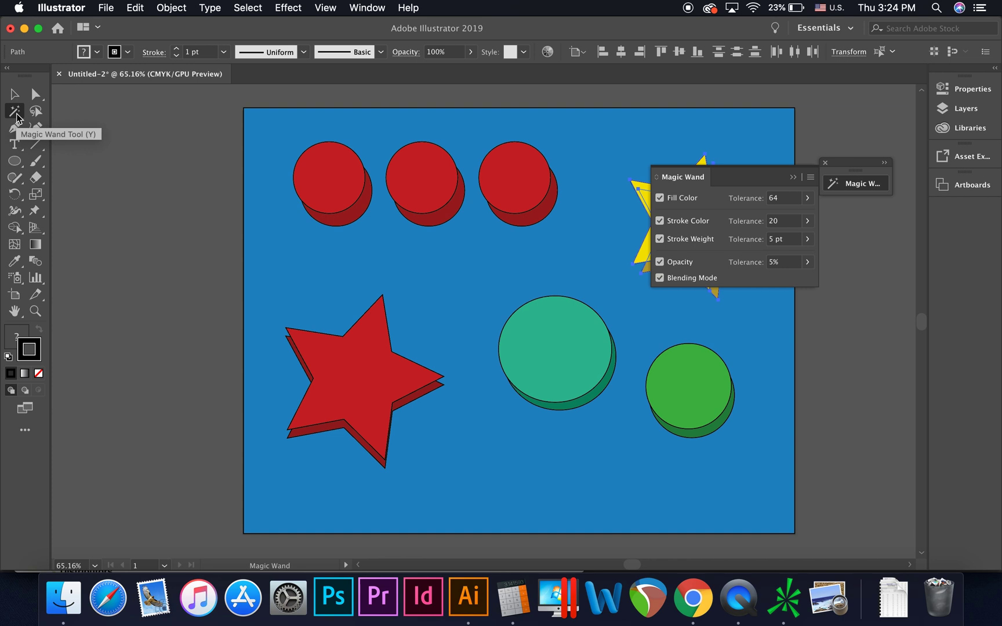
pyautogui.click(367, 9)
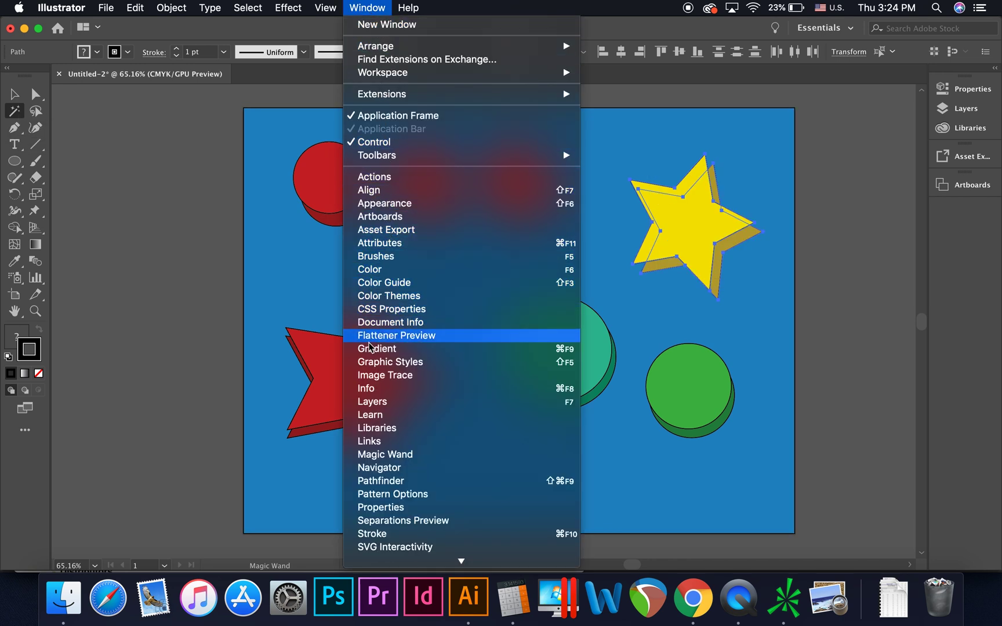
pyautogui.click(376, 456)
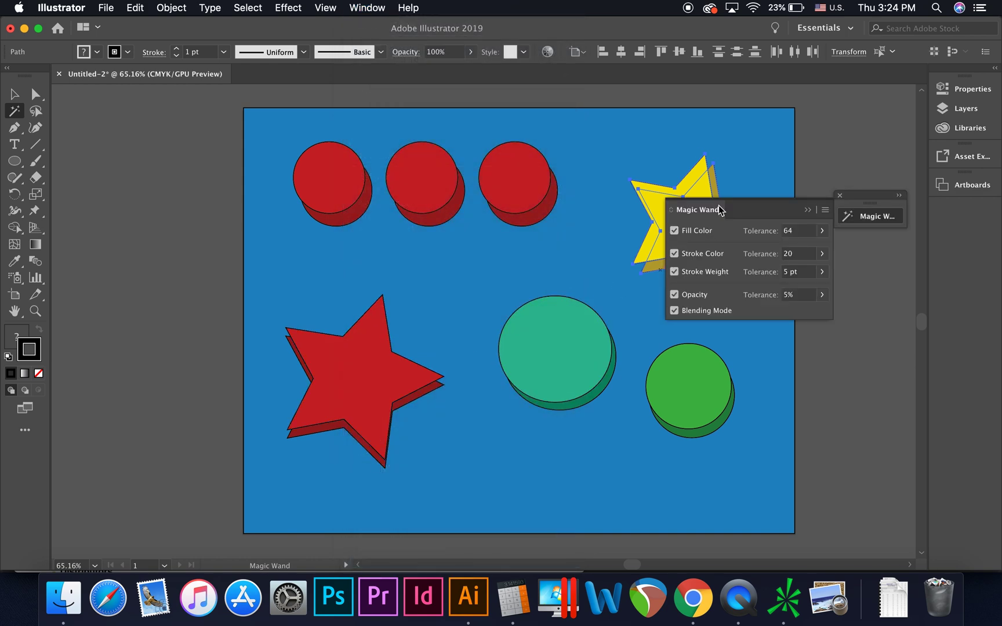
pyautogui.moveTo(703, 215); pyautogui.dragTo(980, 224)
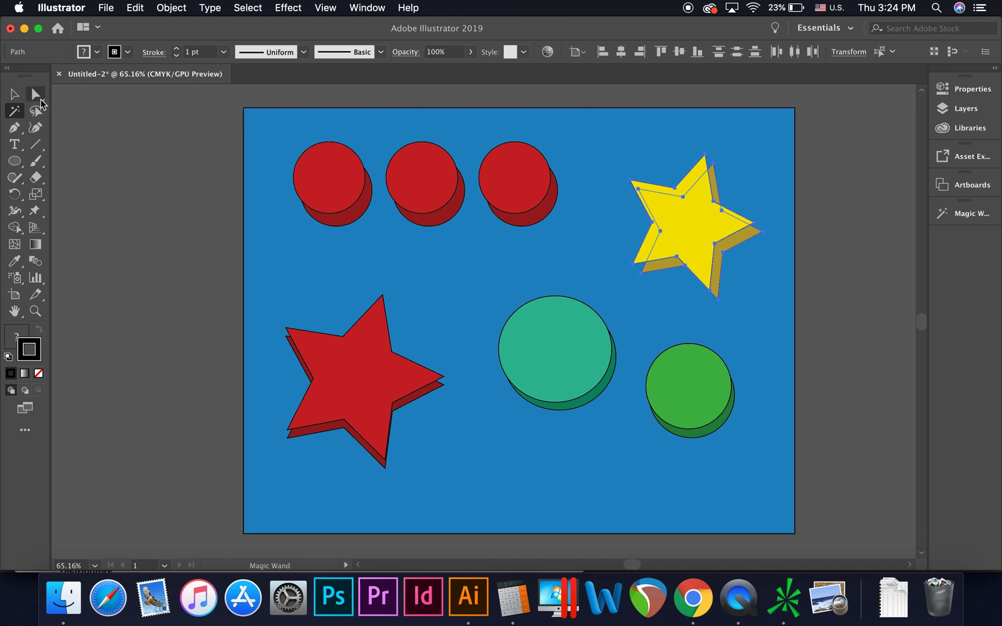
# Step: With Direct Selection, pull the third red circle's bottom anchor into a teardrop tip
pyautogui.click(36, 96)
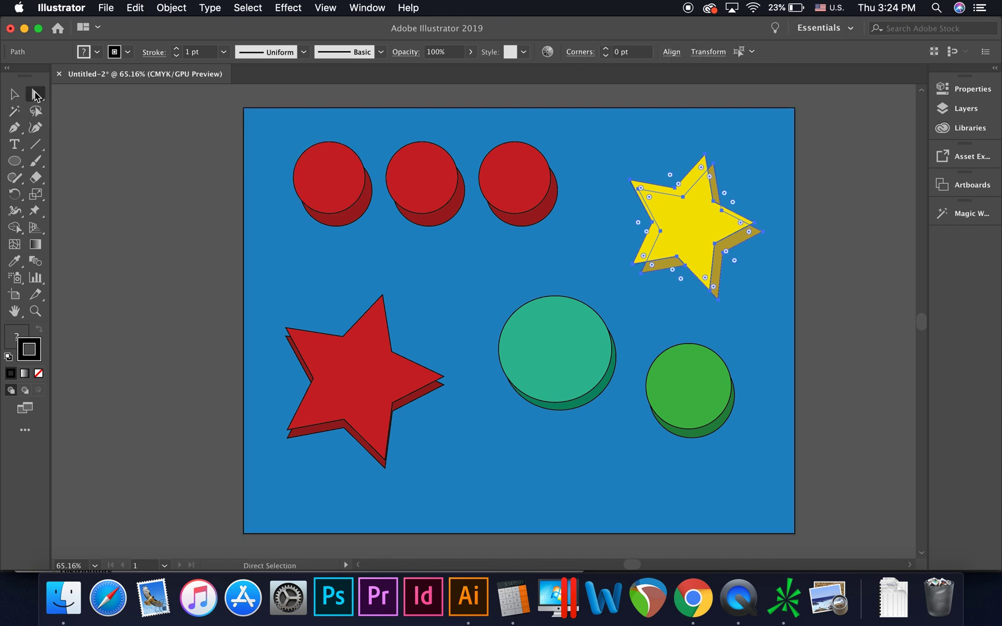
pyautogui.click(514, 214)
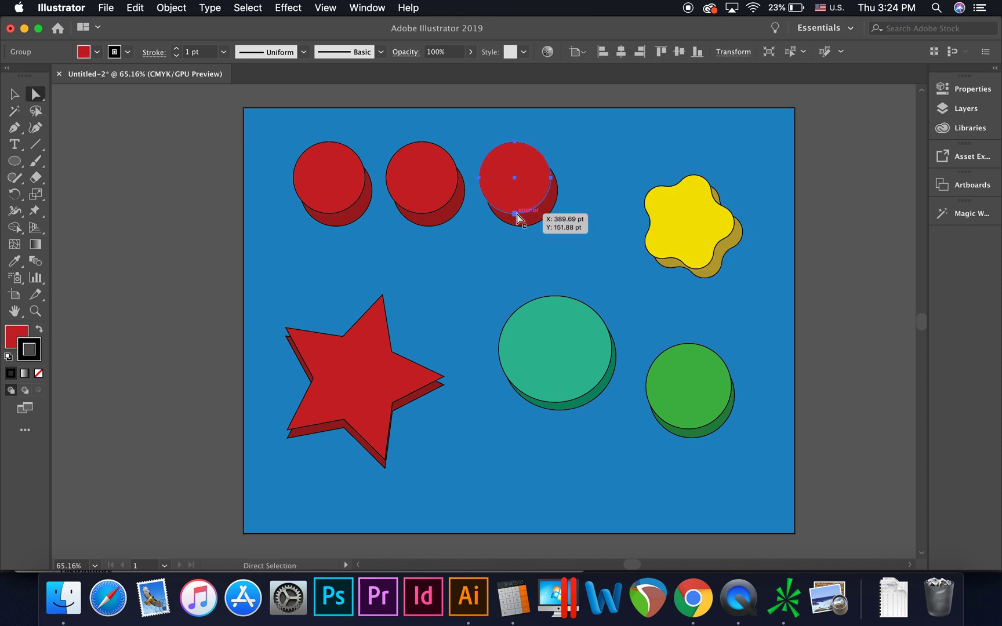
pyautogui.moveTo(517, 213); pyautogui.dragTo(573, 250)
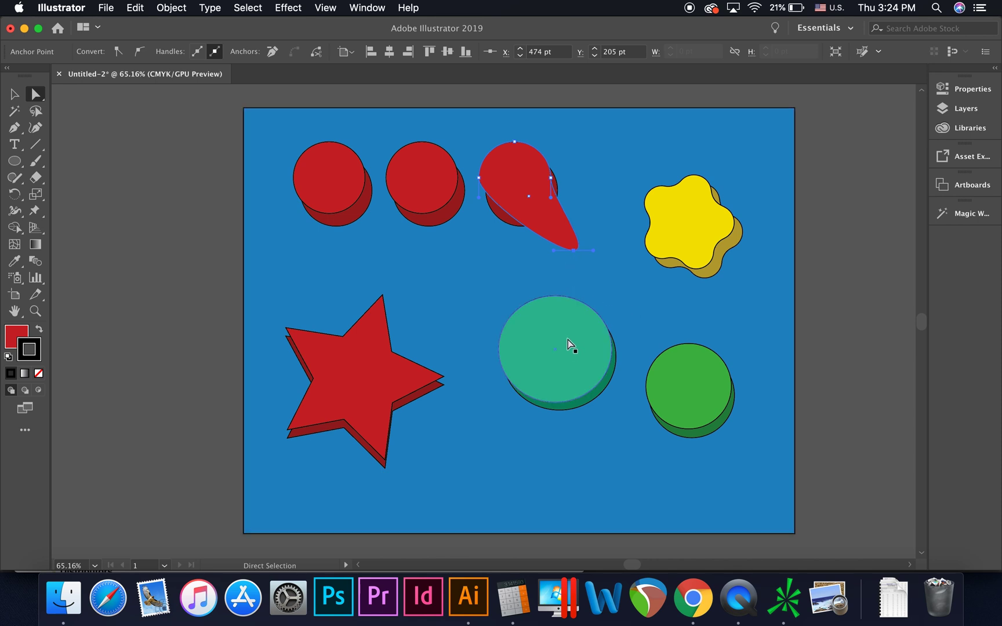
pyautogui.click(588, 344)
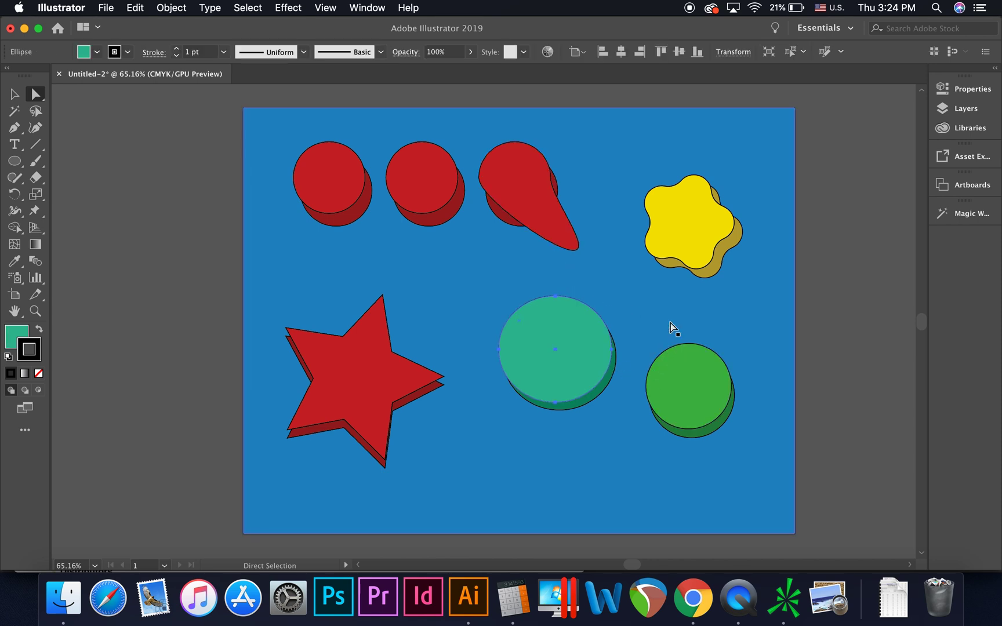